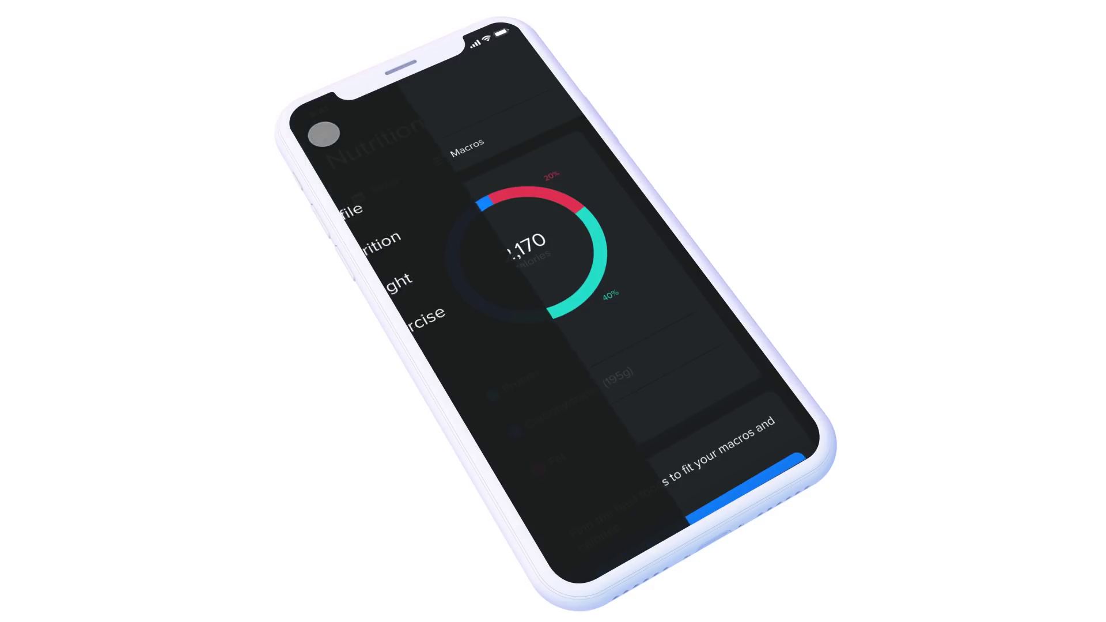
- Alternate between the Weight and Nutrition screens via the hamburger sidebar several times, ending on Weight
left_click(439, 265)
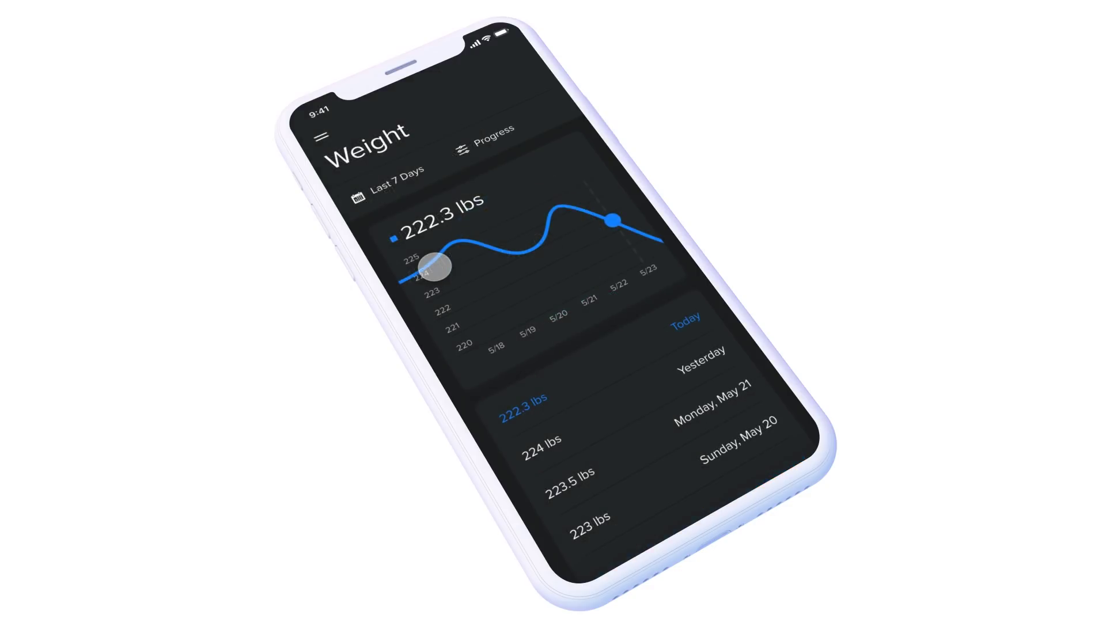
left_click(322, 136)
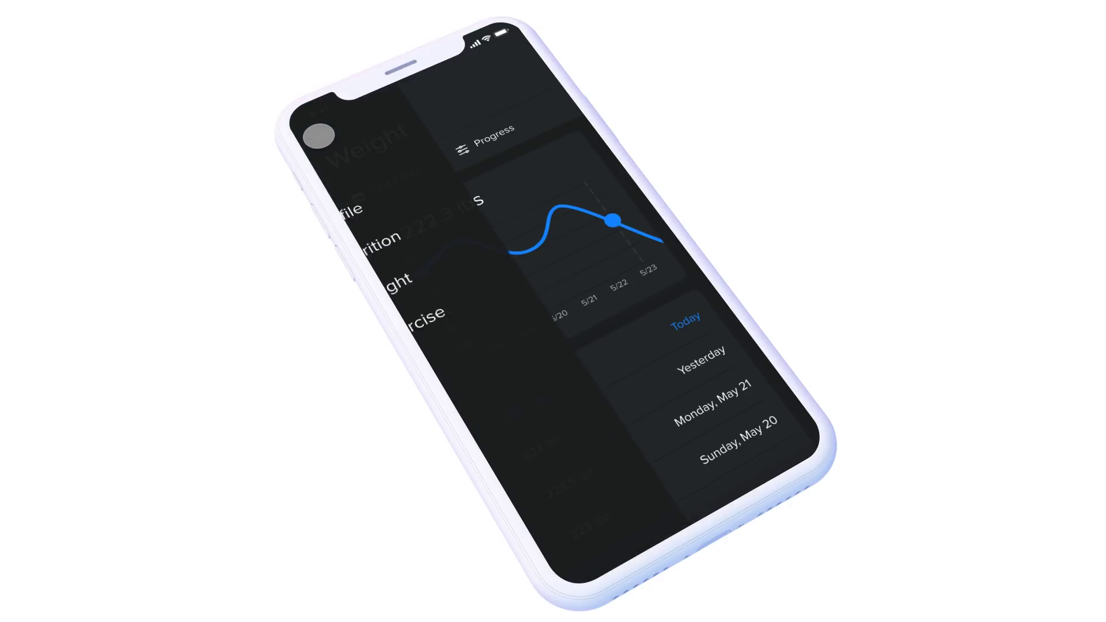
left_click(413, 229)
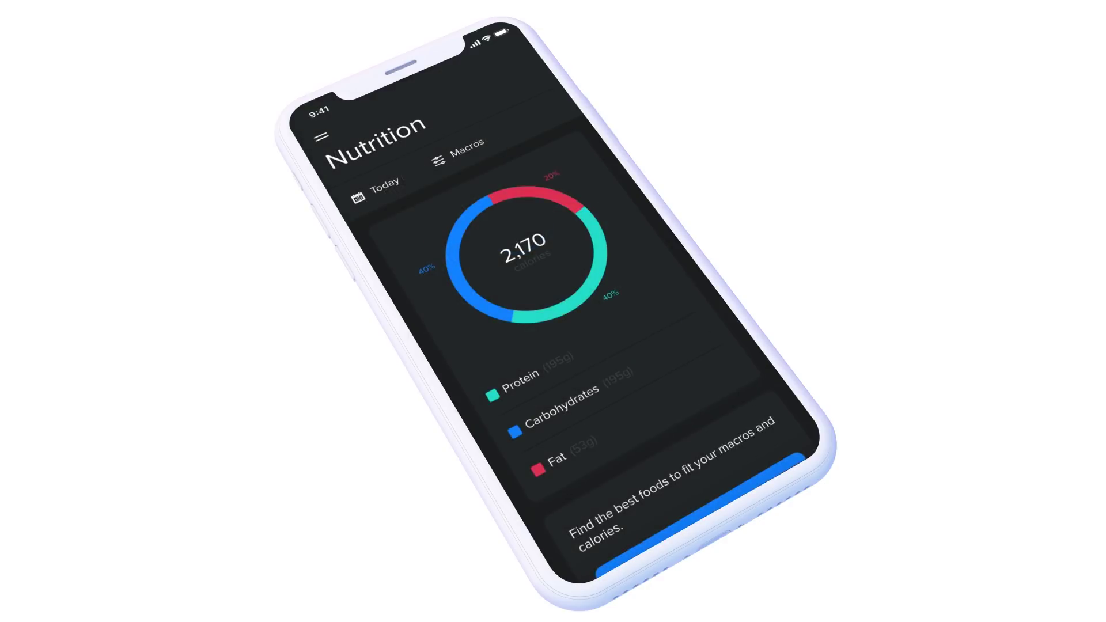
left_click(321, 136)
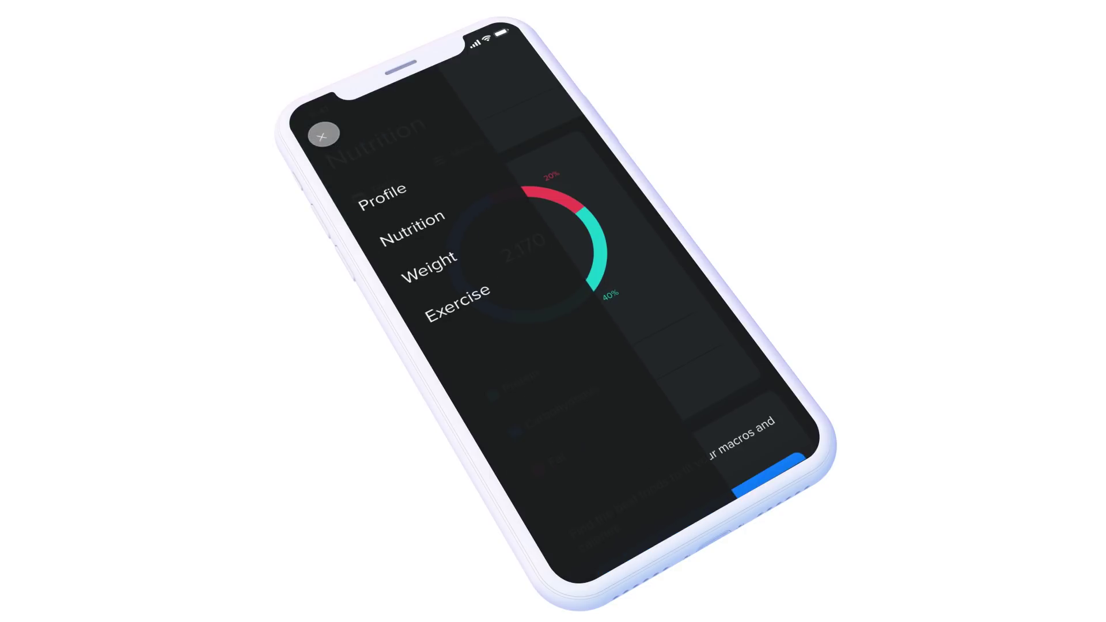
left_click(429, 266)
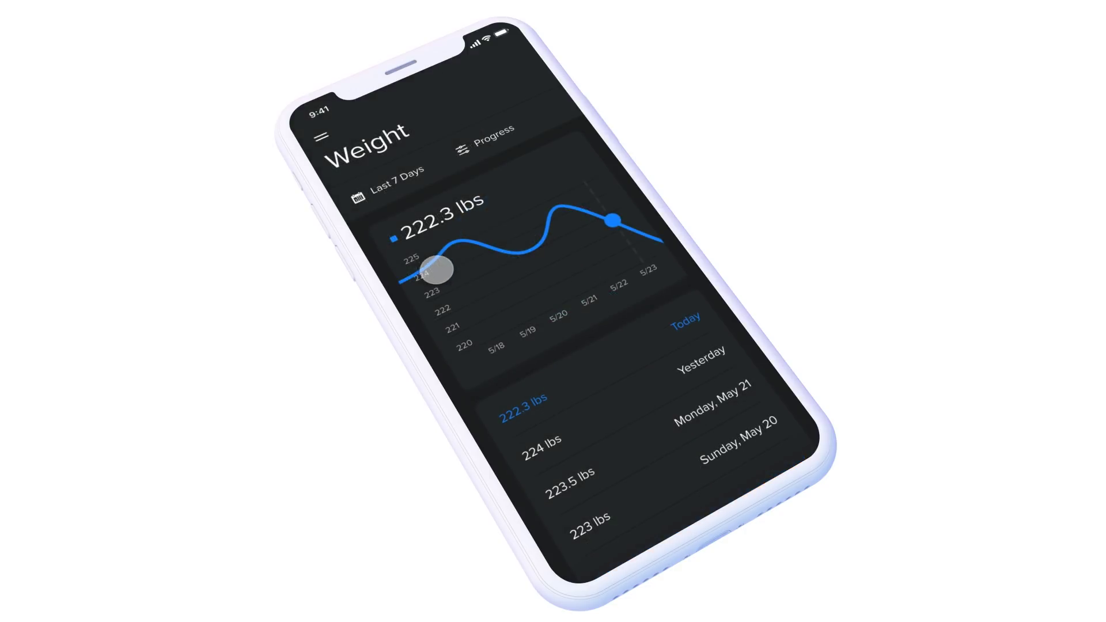
left_click(321, 137)
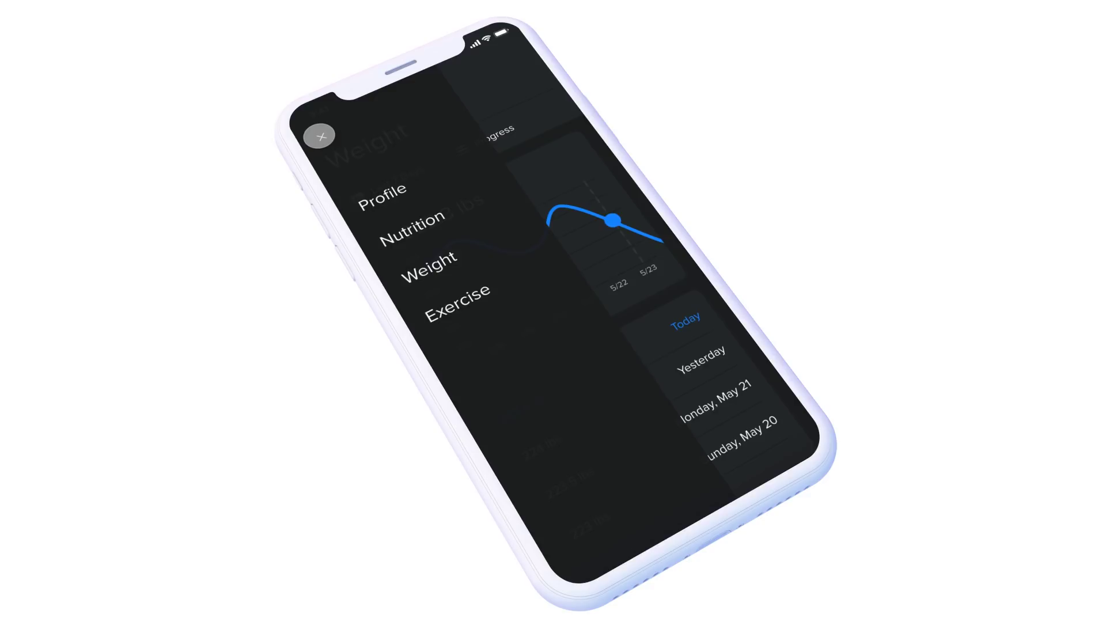
left_click(412, 228)
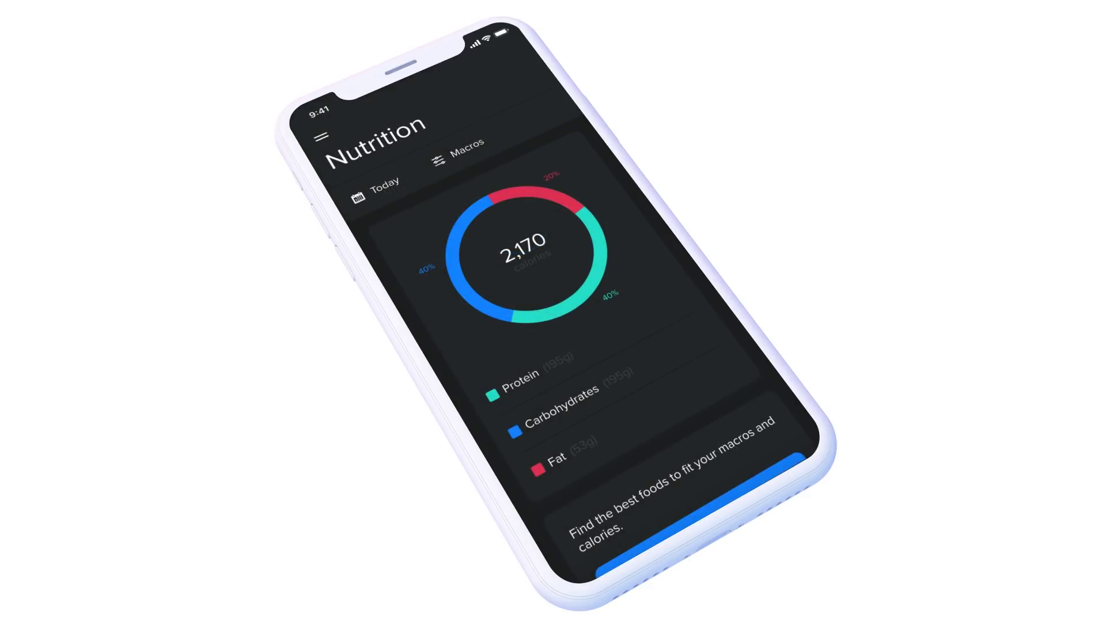
left_click(321, 136)
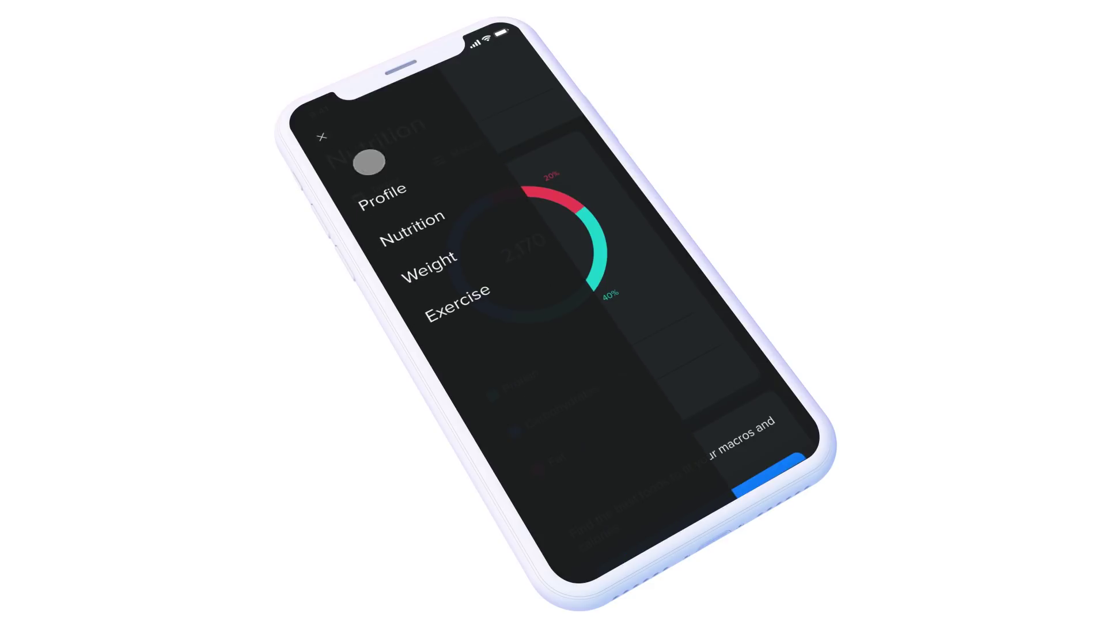
left_click(435, 266)
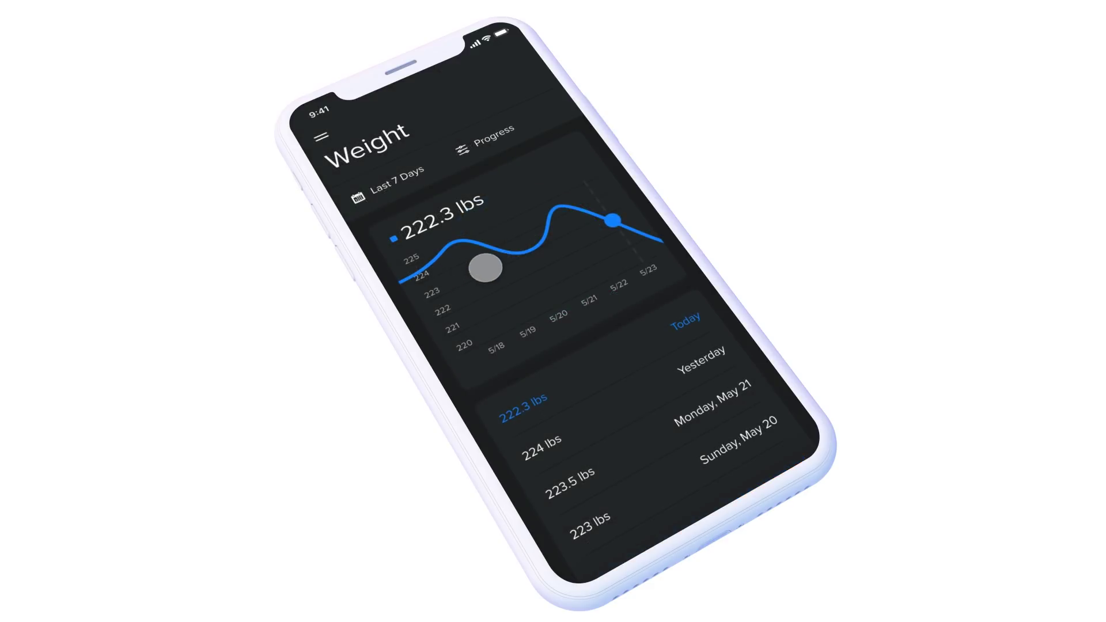
left_click(321, 136)
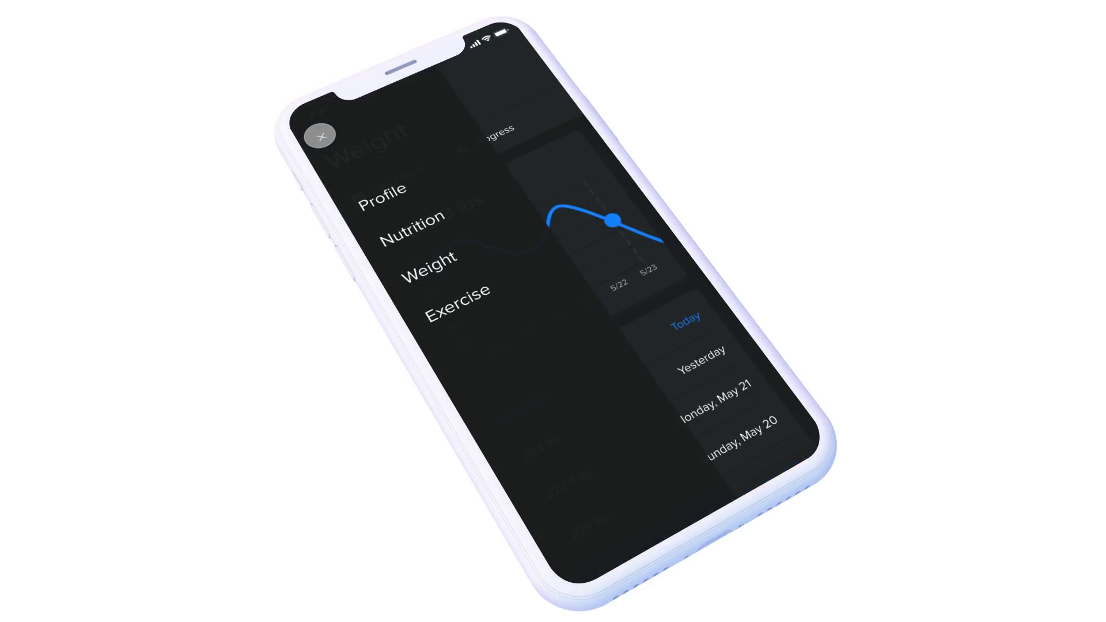
left_click(405, 230)
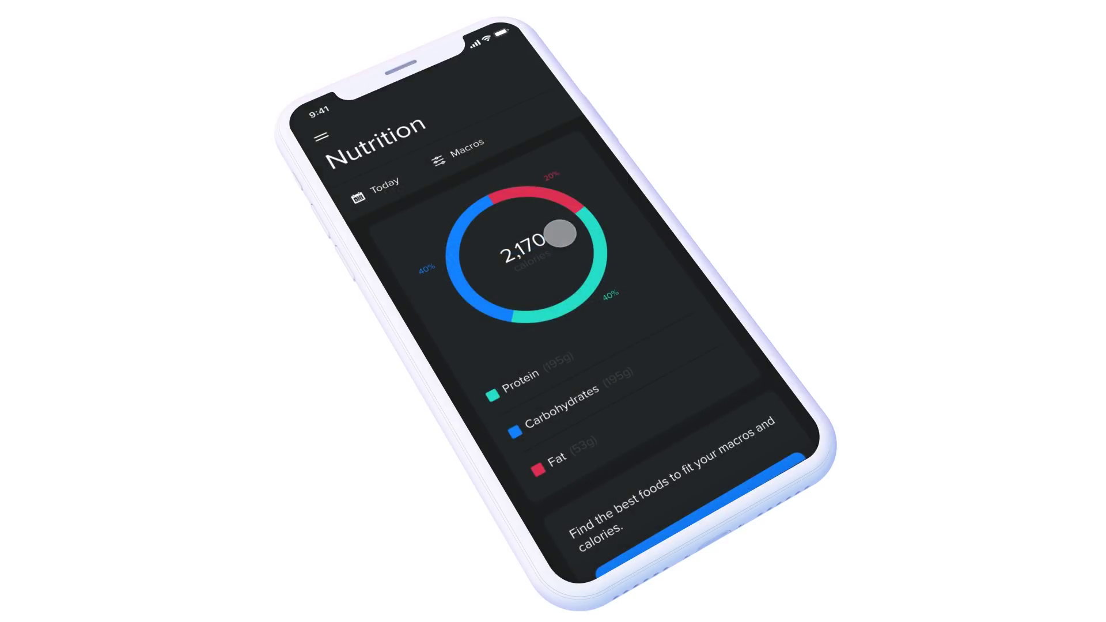
left_click(322, 137)
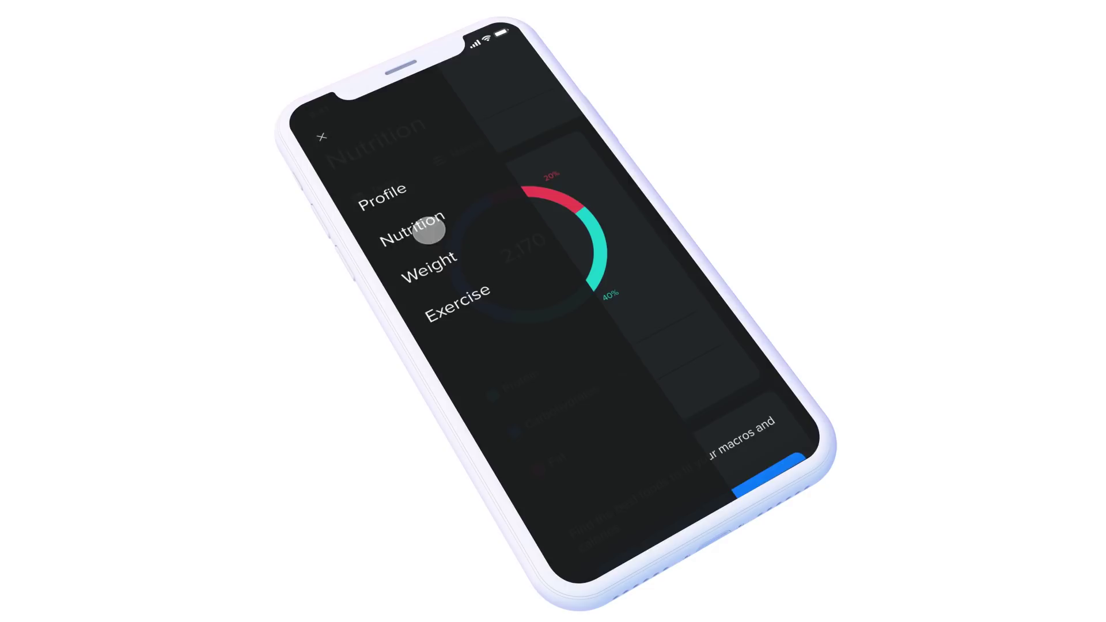
left_click(439, 266)
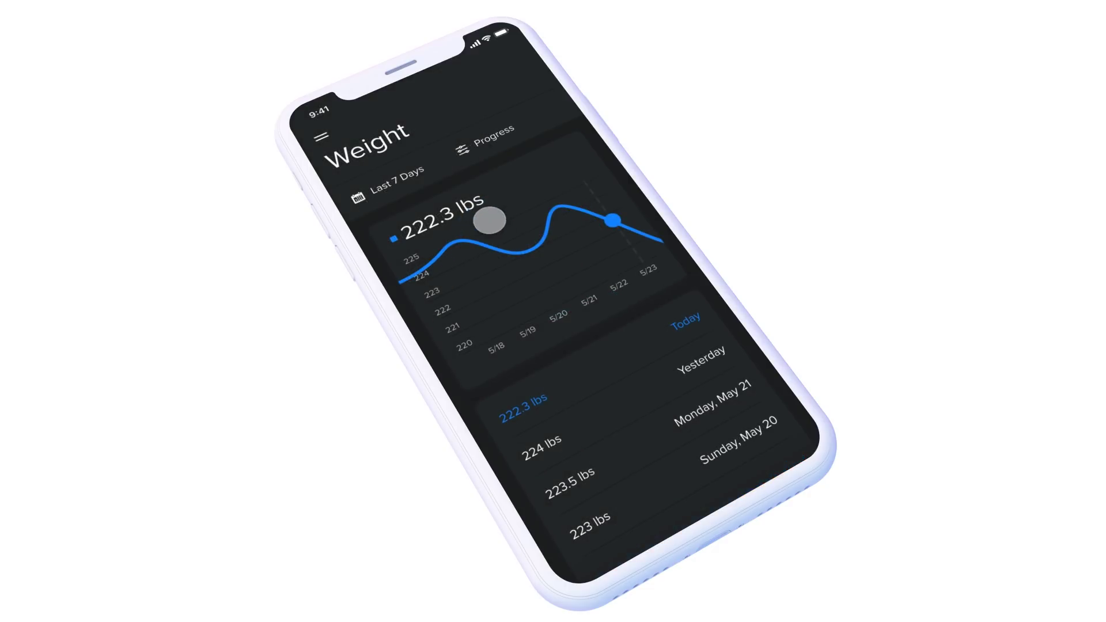
left_click(322, 136)
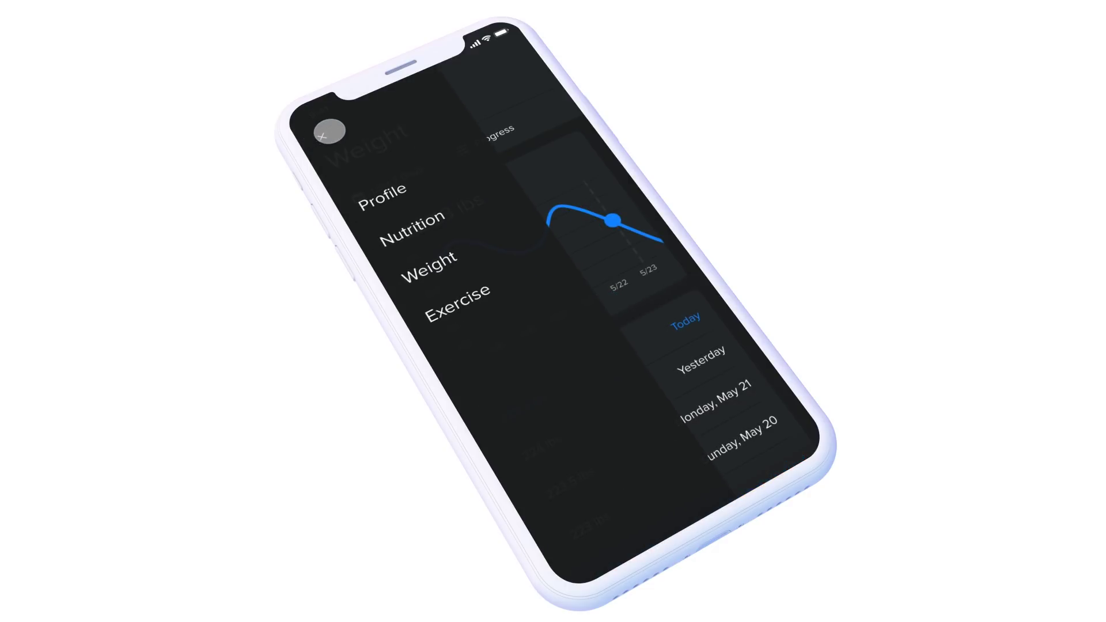
left_click(414, 228)
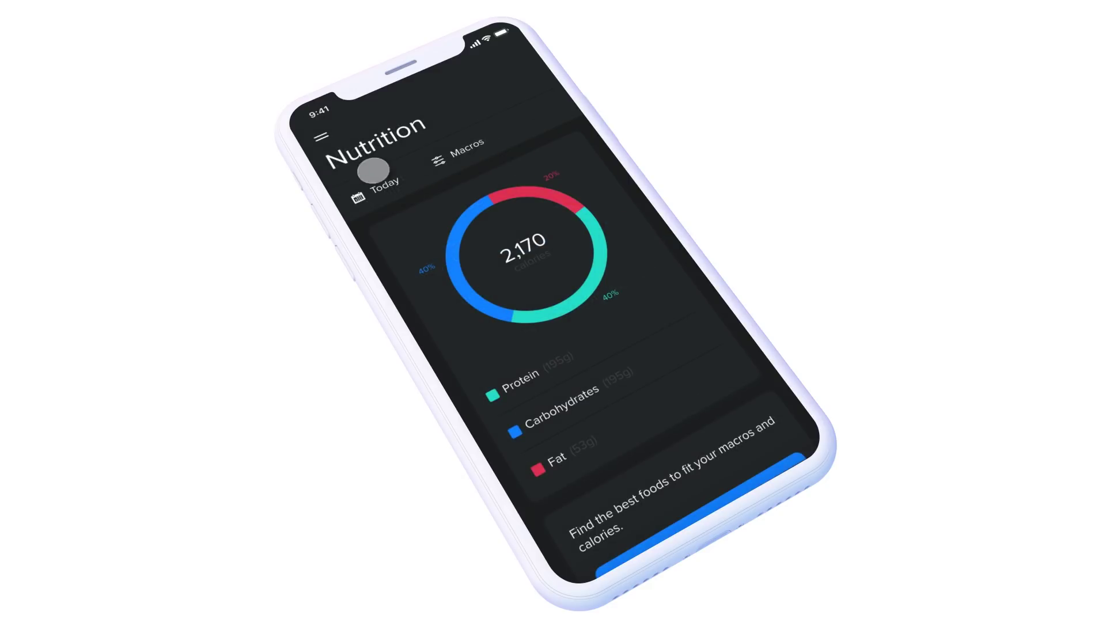
left_click(321, 137)
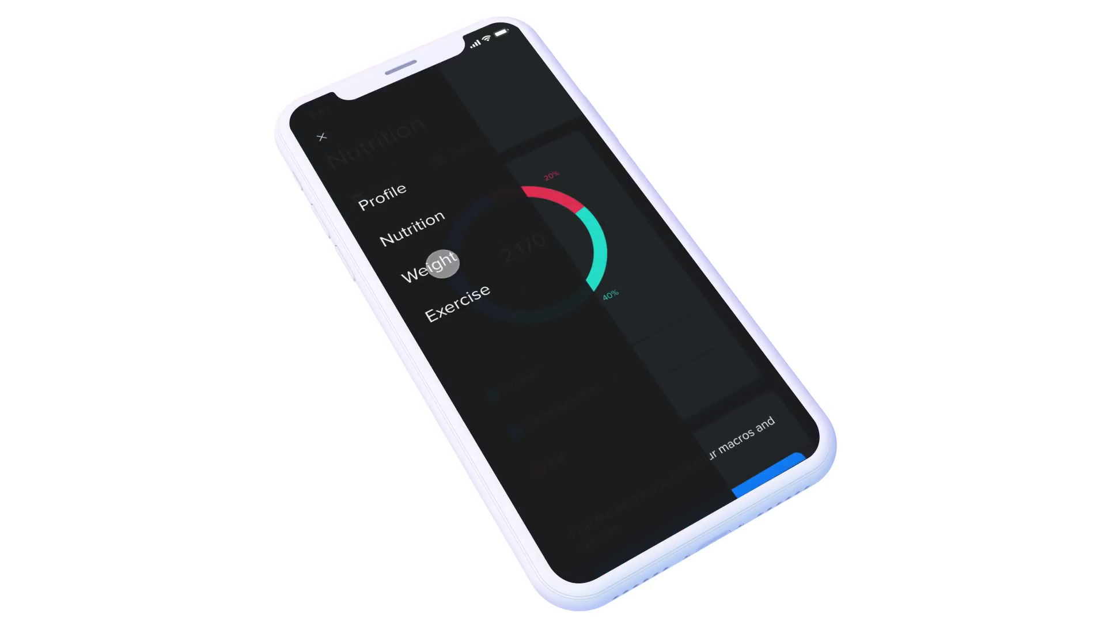
left_click(438, 265)
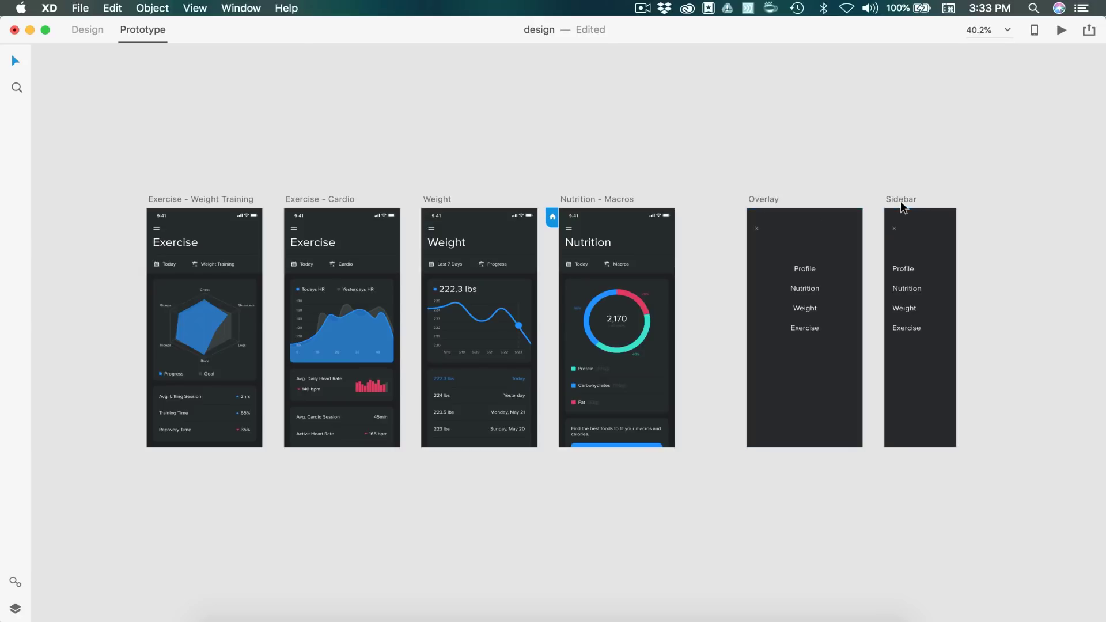
scroll(859, 289, "up", 5)
scroll(858, 293, "right", 1)
left_click(761, 215)
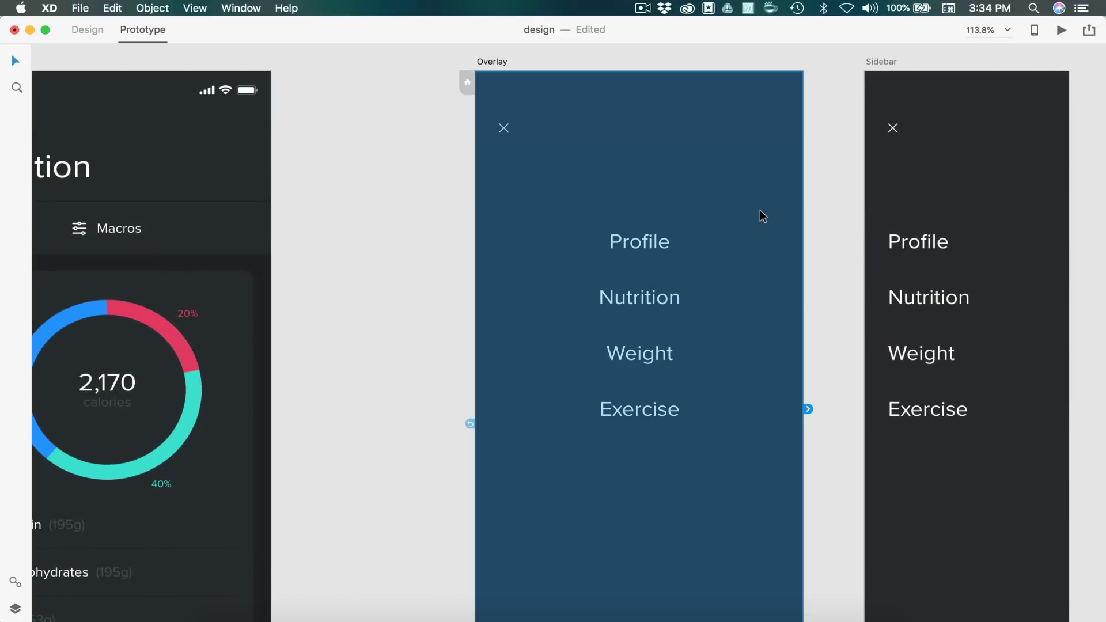
scroll(727, 189, "down", 5)
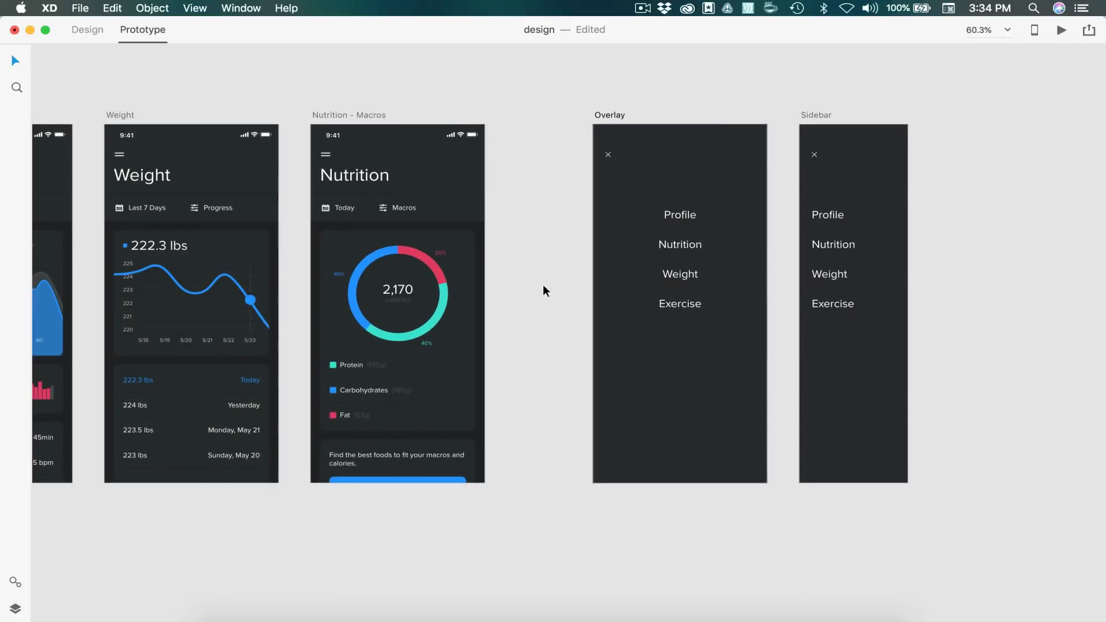
left_click(541, 273)
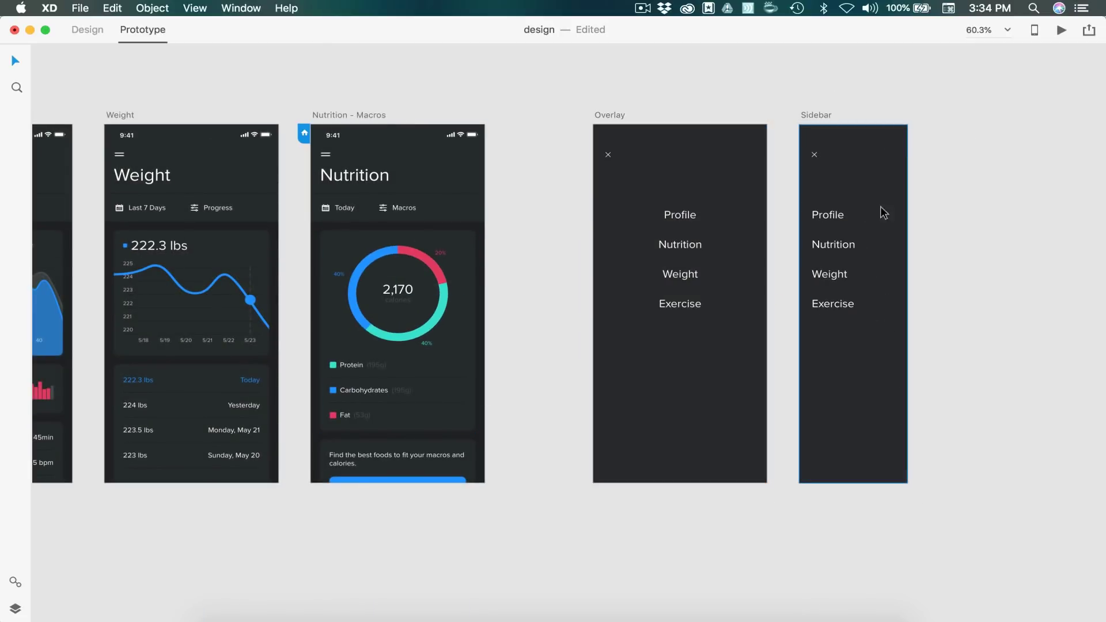
scroll(489, 289, "left", 3)
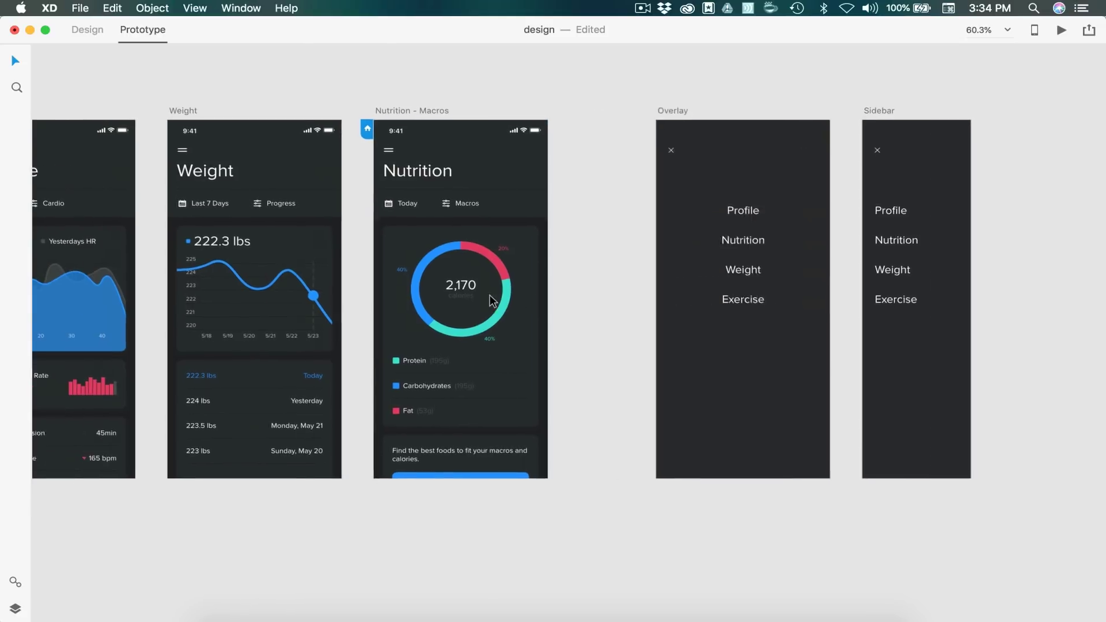
scroll(683, 284, "down", 3)
scroll(681, 296, "left", 2)
scroll(681, 297, "down", 1)
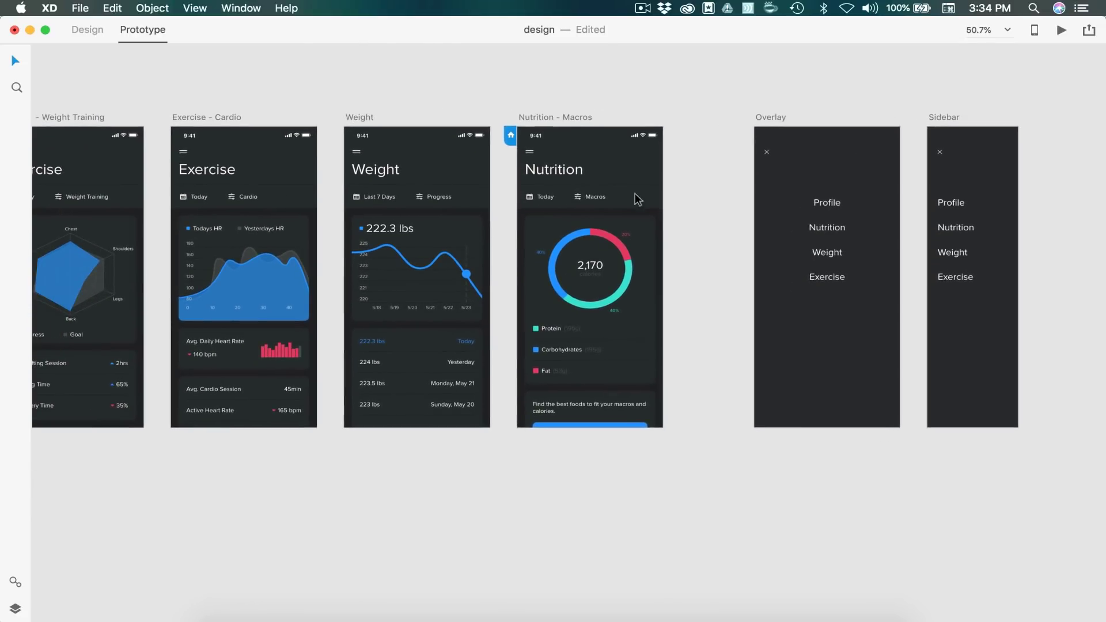
- Wire Nutrition's hamburger icon to the Overlay artboard as an overlay, then start the preview
left_click(529, 154)
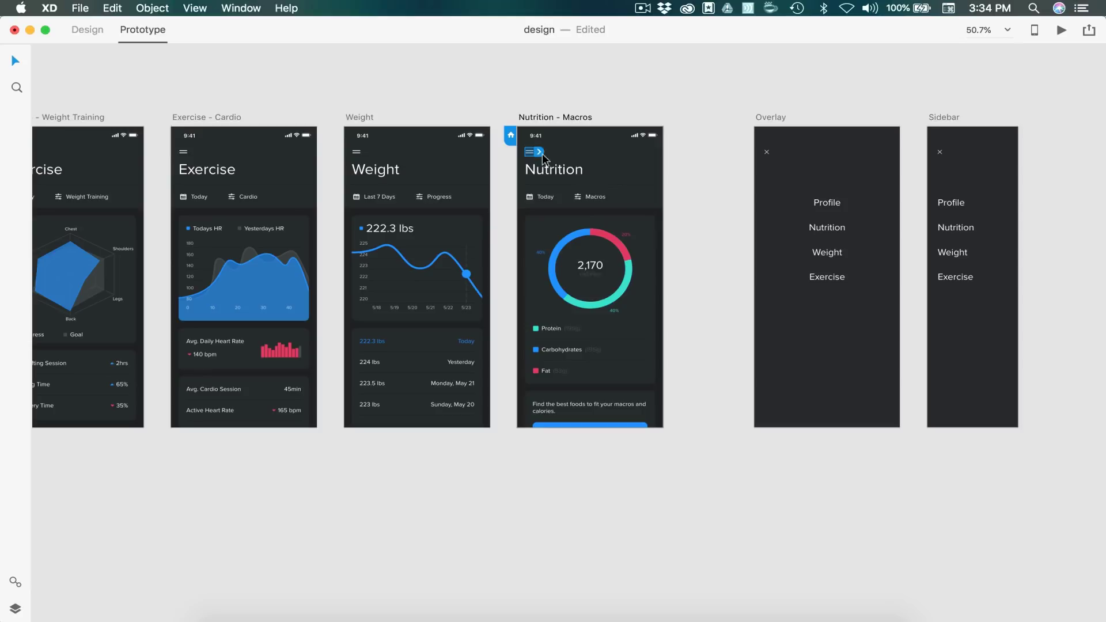
left_click_drag(542, 154, 783, 211)
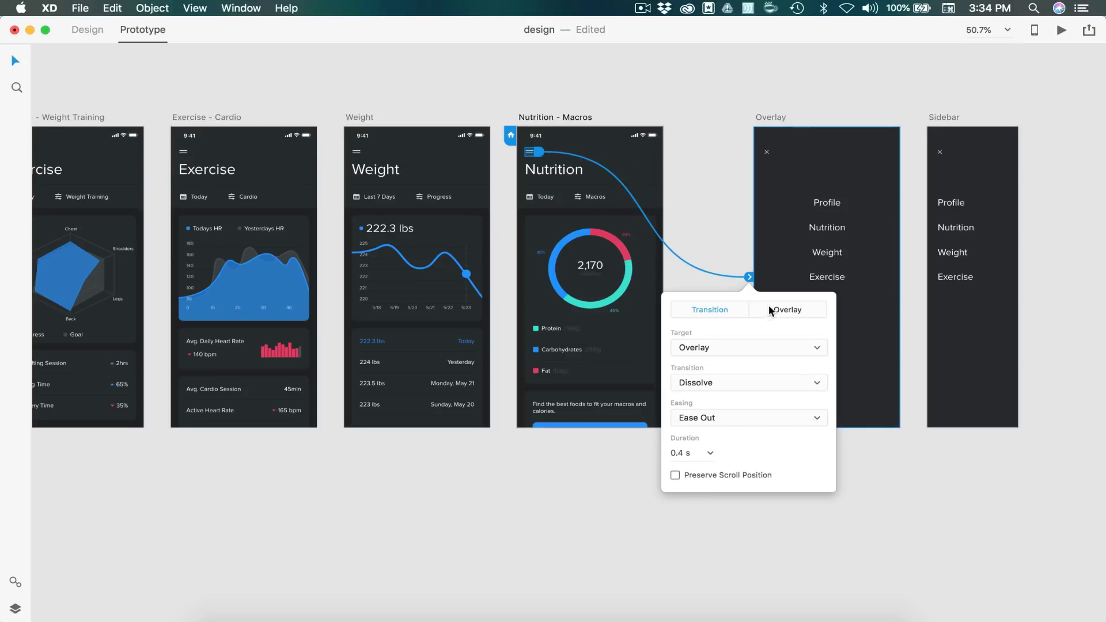
left_click(784, 311)
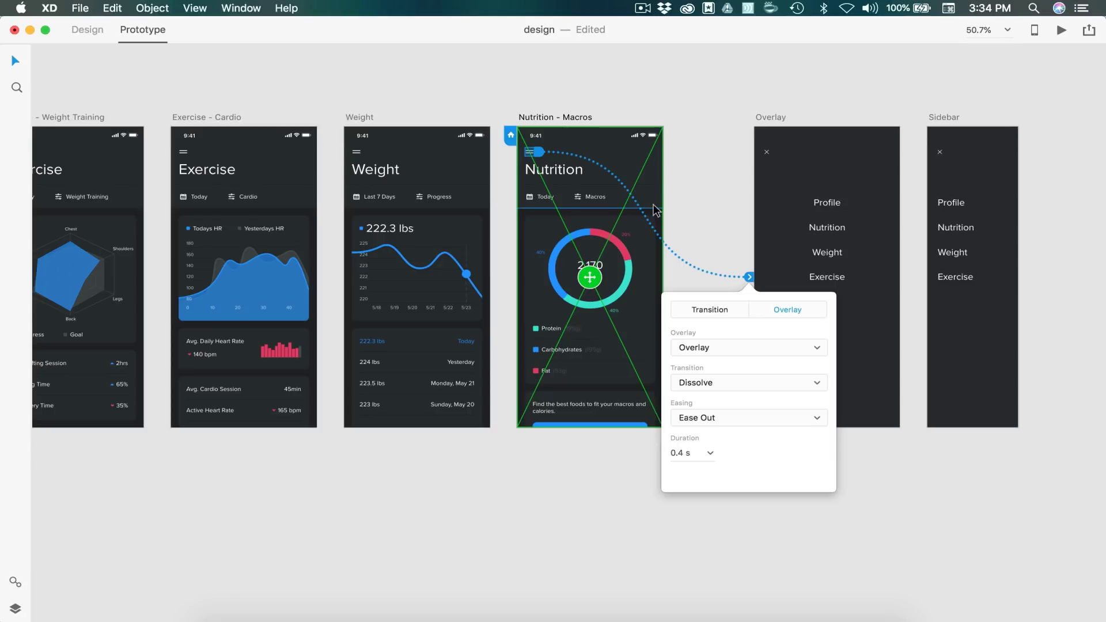
left_click(696, 177)
left_click(1060, 33)
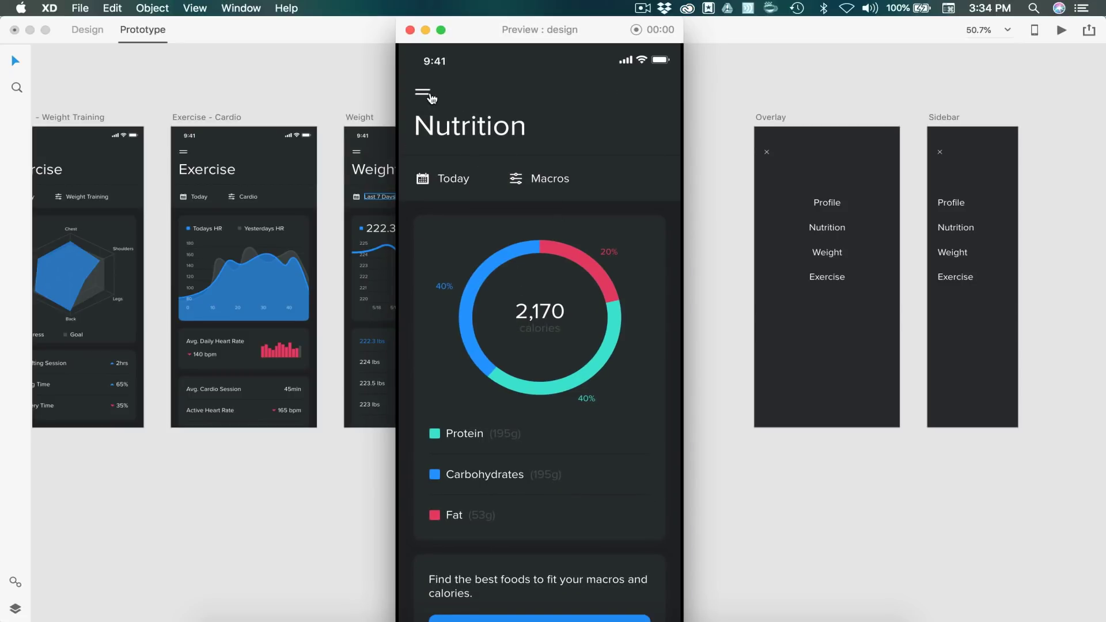
- Open, dismiss and reopen the overlay menu on the Nutrition screen, then close the preview
left_click(430, 97)
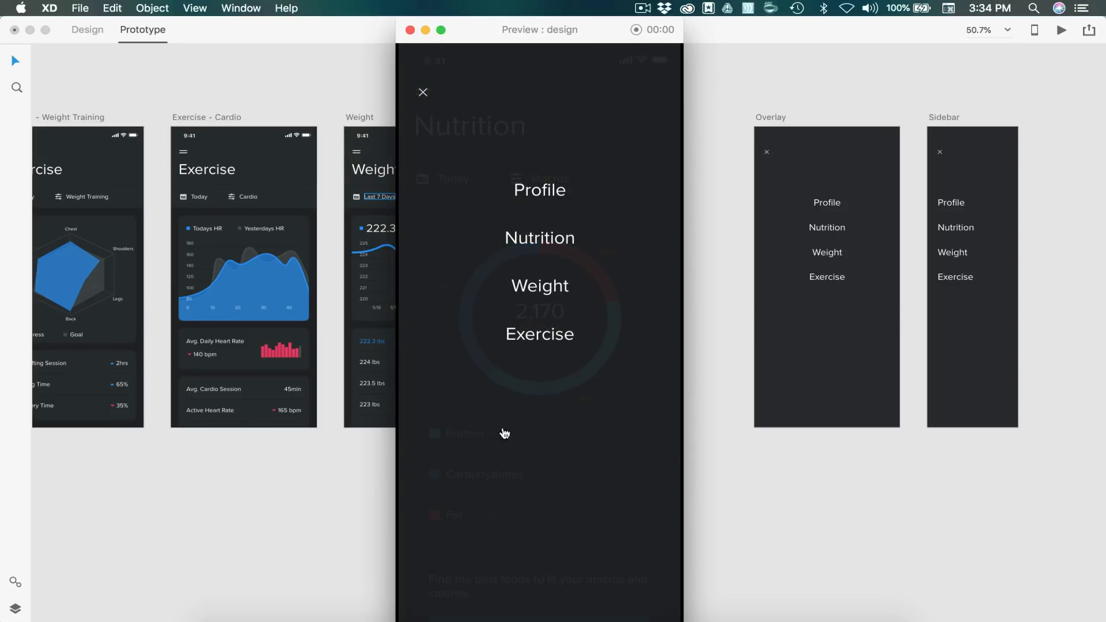
left_click(609, 137)
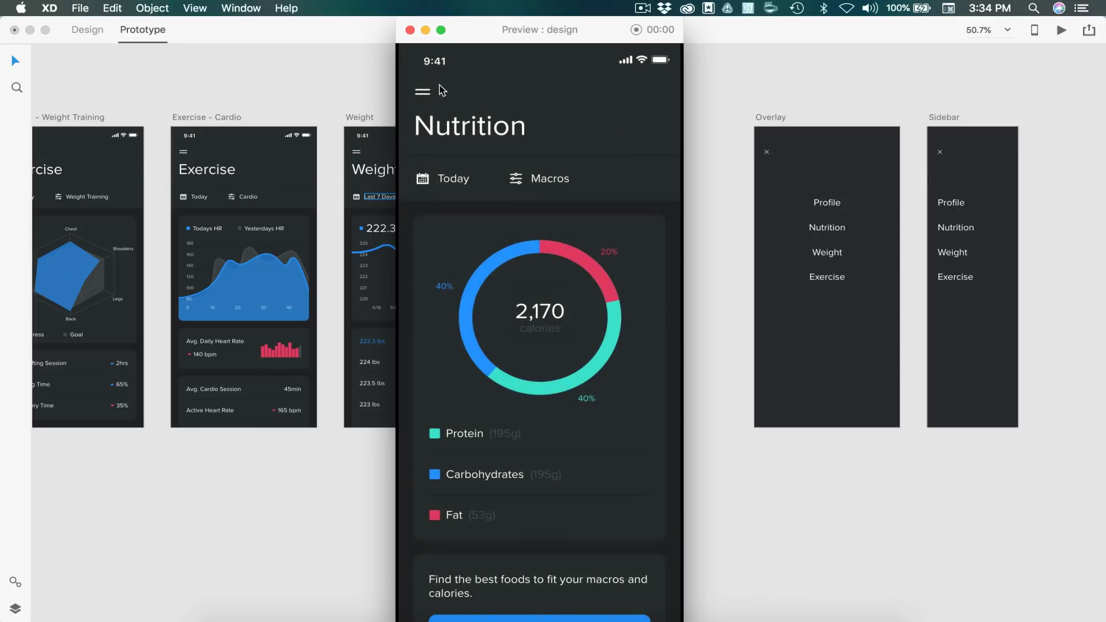
left_click(609, 131)
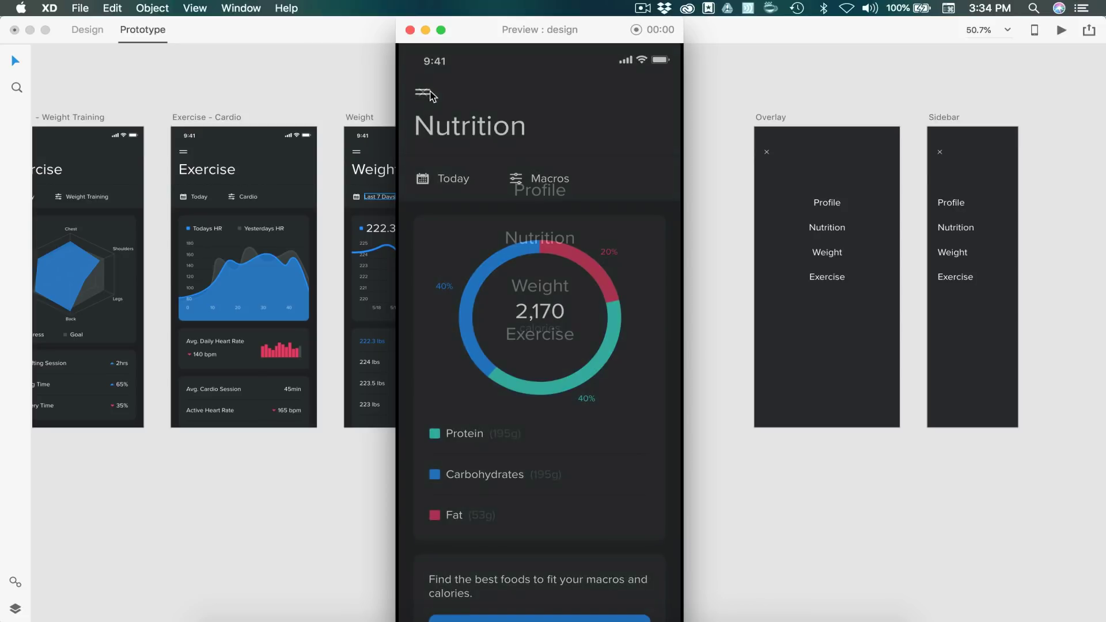
left_click(410, 30)
- Wire the Overlay menu's Weight item to the Weight artboard using Dissolve, Ease Out, 0.4 s
scroll(727, 176, "right", 1)
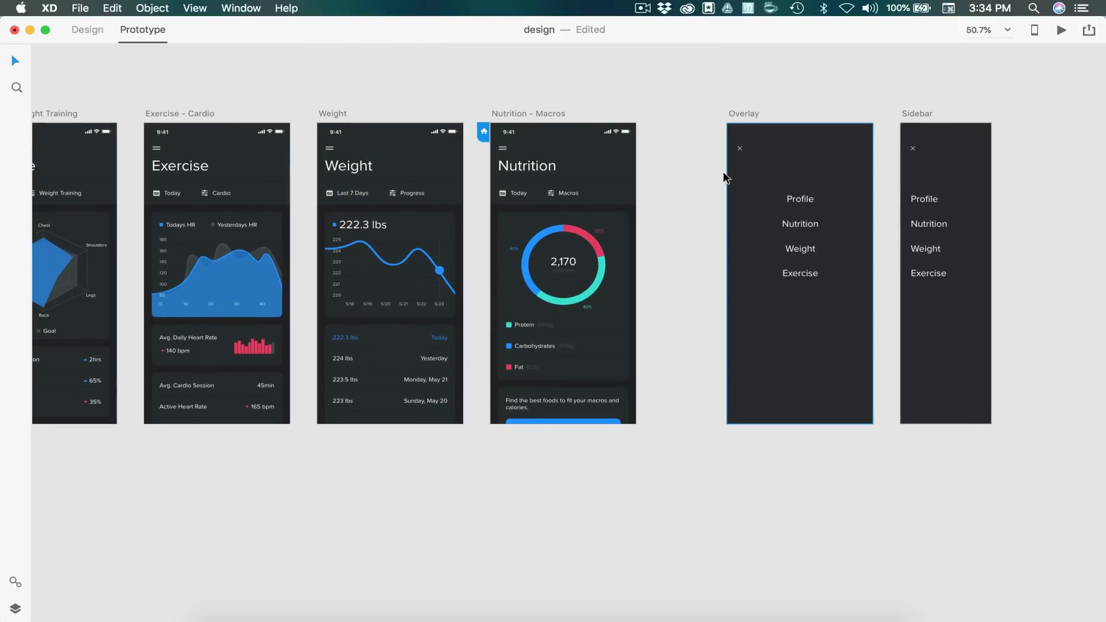
left_click(824, 254)
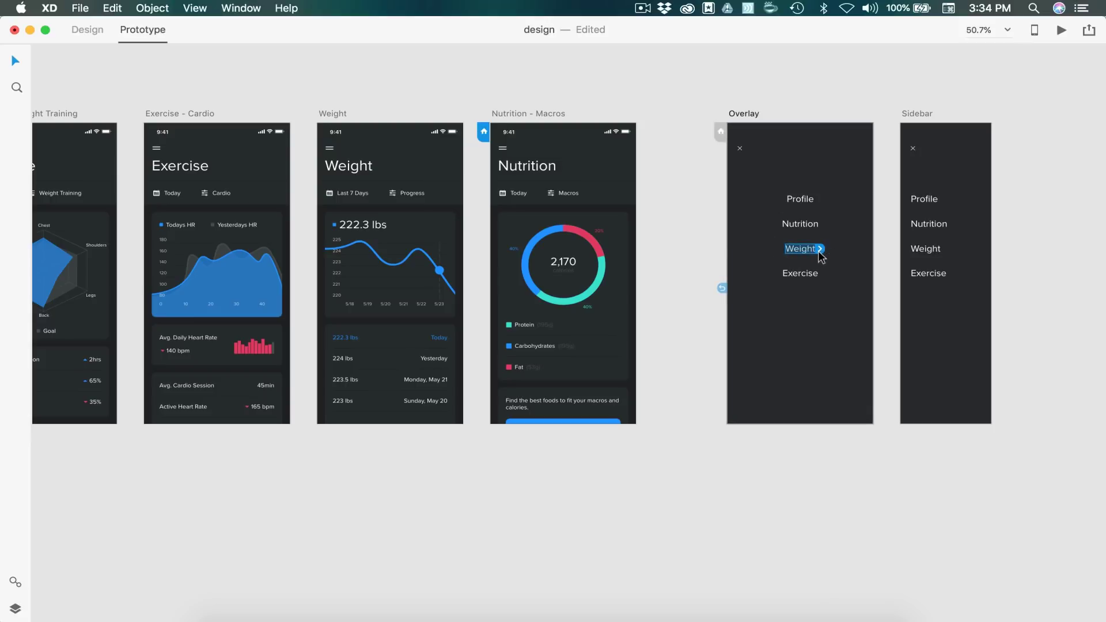
left_click_drag(819, 250, 385, 159)
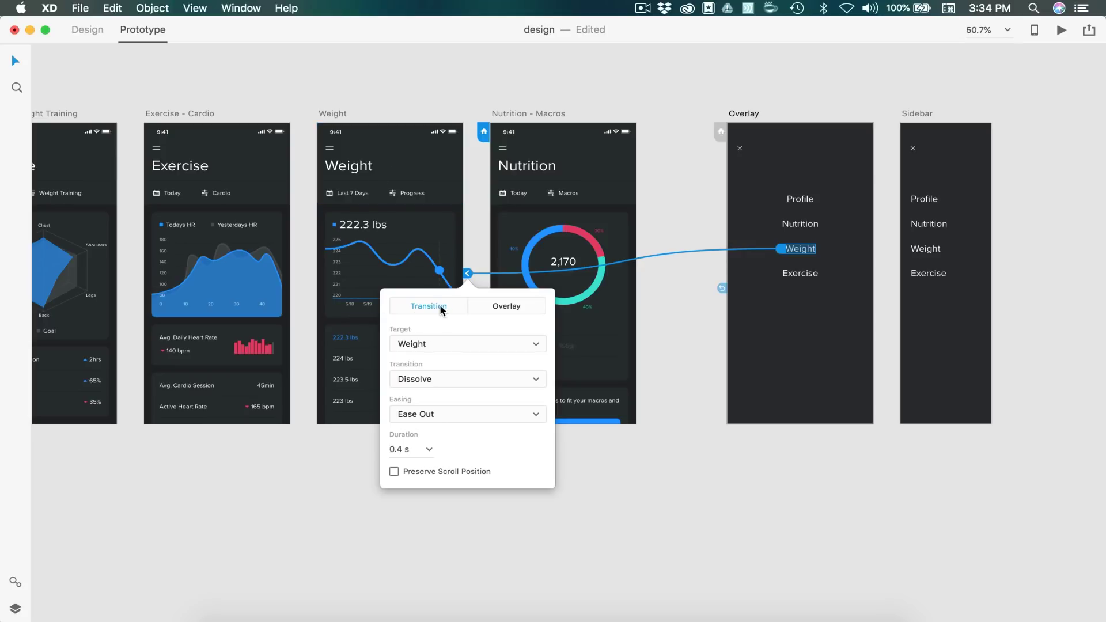
left_click(692, 346)
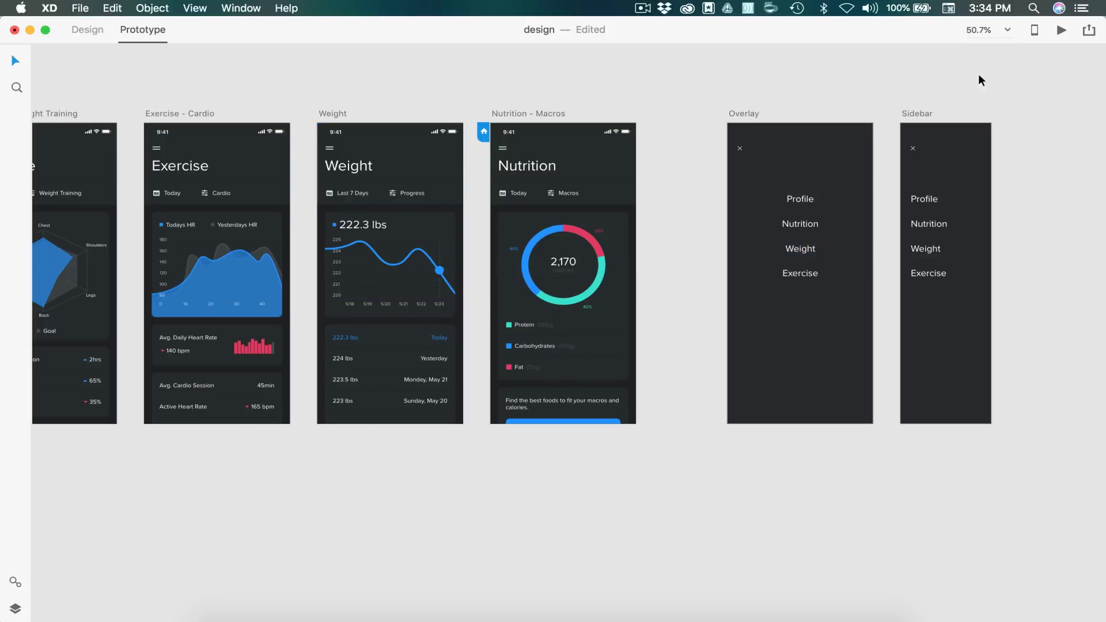
left_click(1062, 30)
left_click(420, 96)
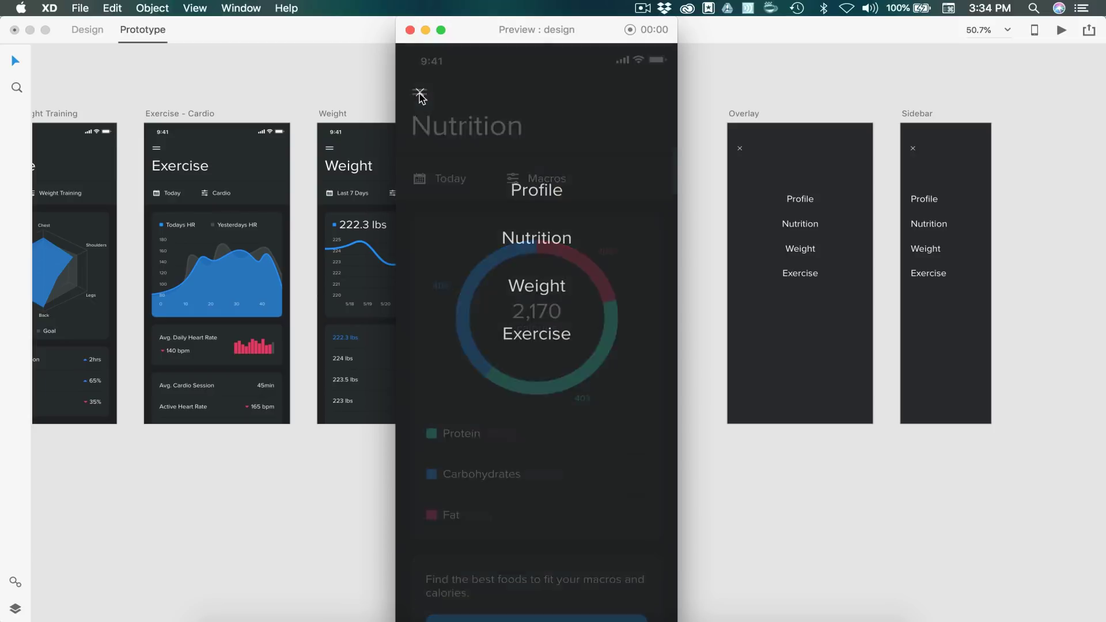
left_click(543, 288)
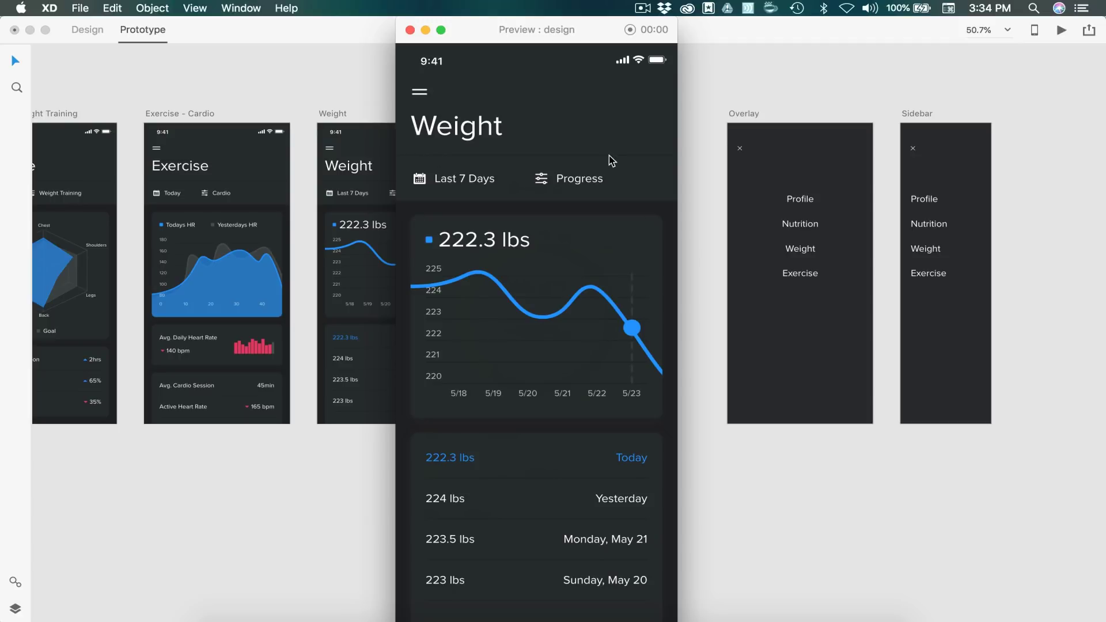
- Close the preview and wire the Weight screen's hamburger icon to the Overlay menu
left_click(409, 30)
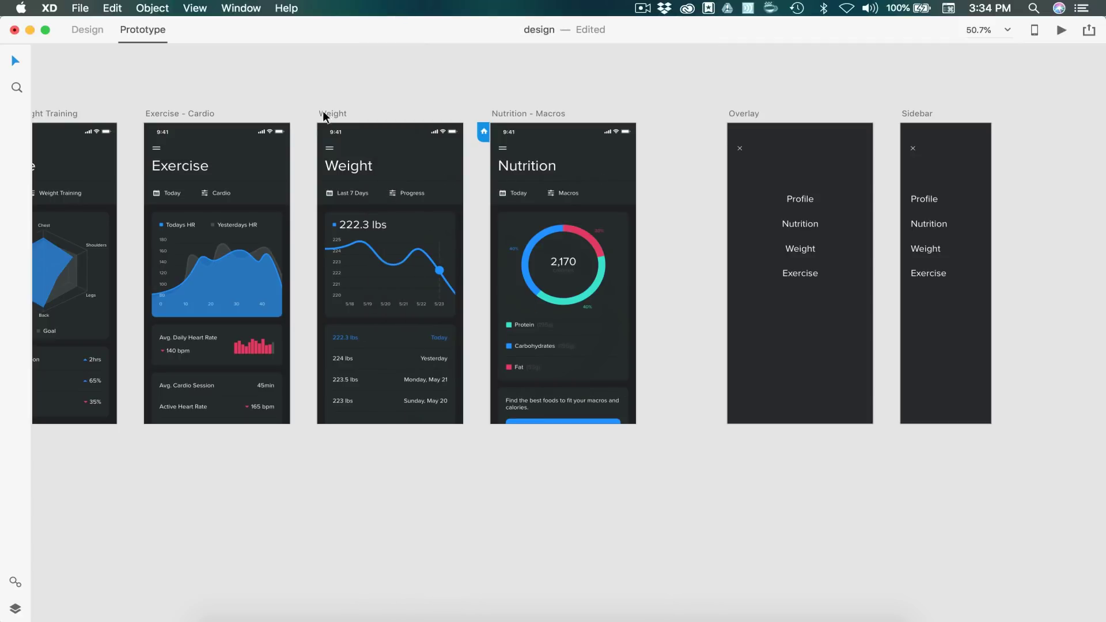
left_click(330, 149)
left_click_drag(349, 152, 745, 184)
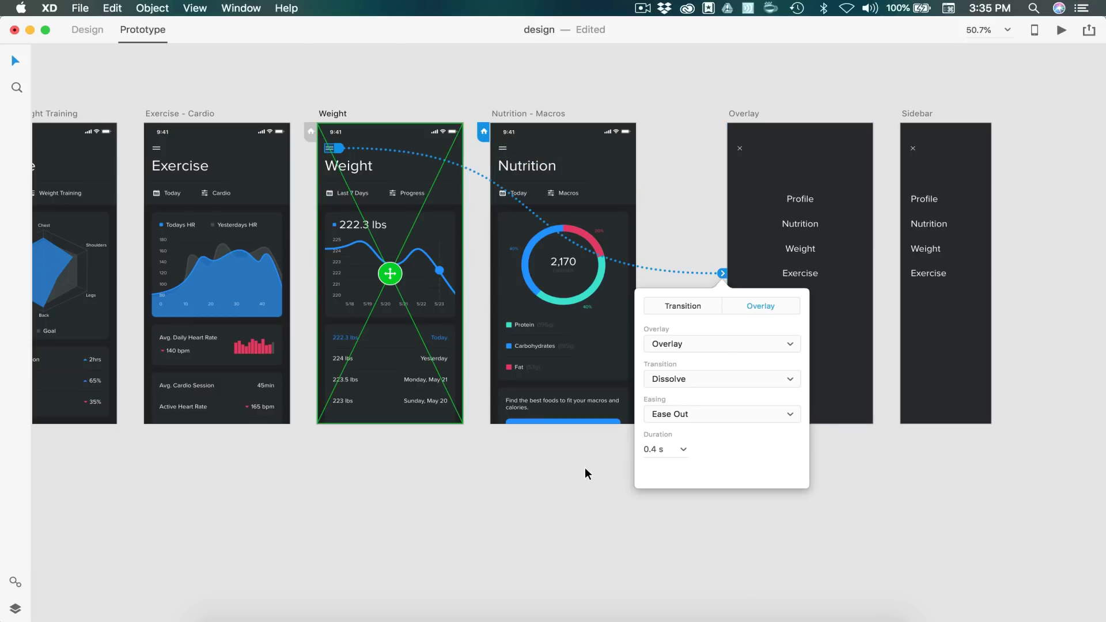
left_click(587, 473)
- Link the Overlay menu's Nutrition item to the Nutrition - Macros screen
left_click(822, 226)
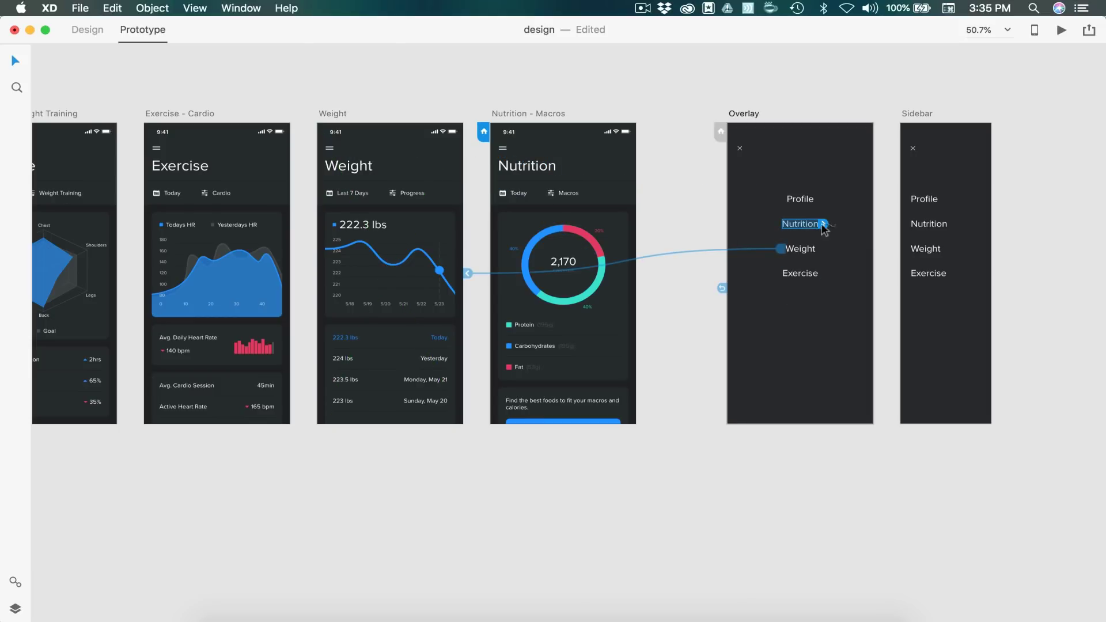
left_click_drag(827, 229, 609, 183)
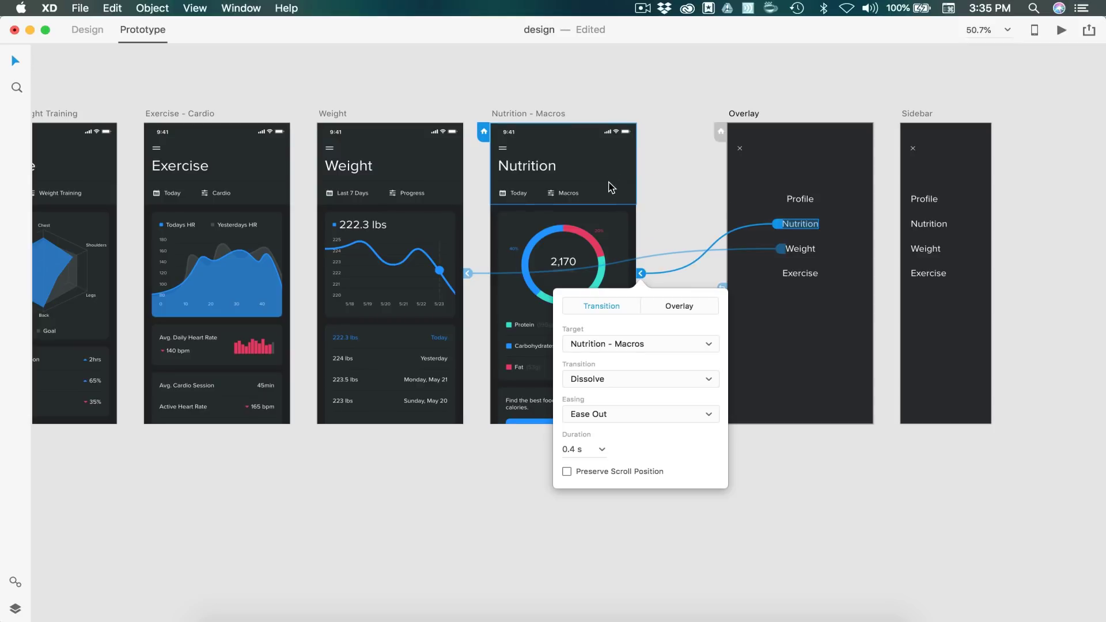
left_click(944, 95)
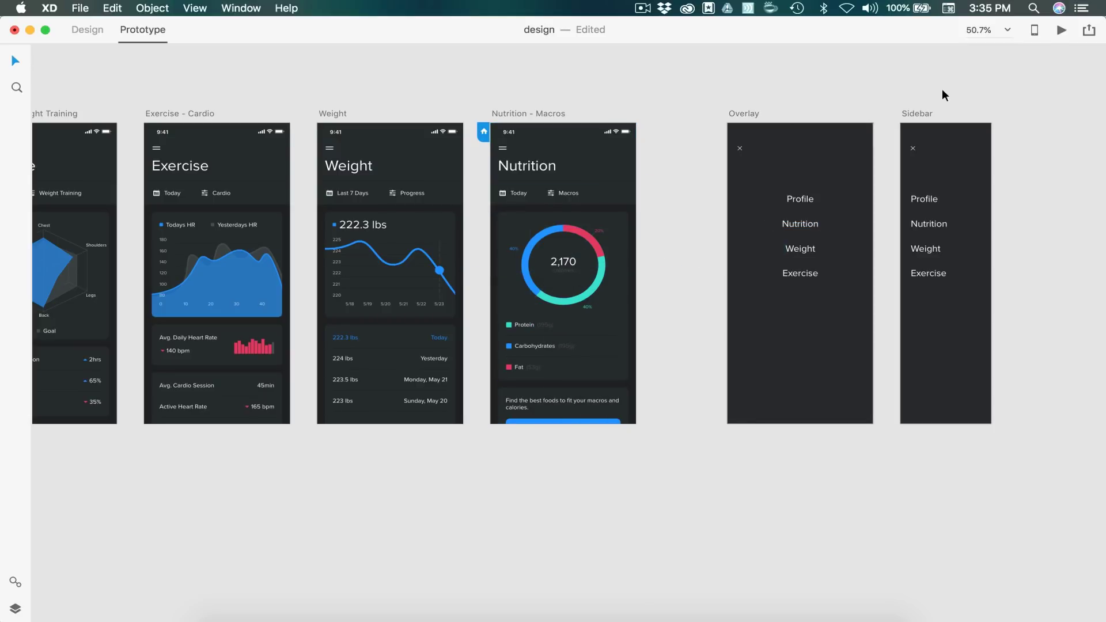
left_click(1061, 30)
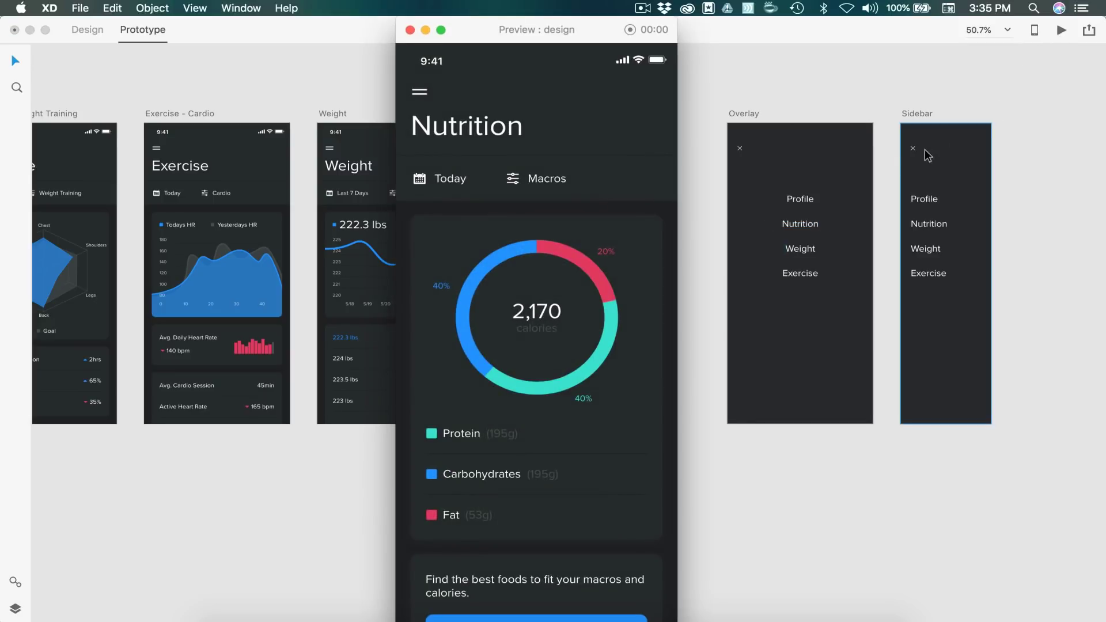
left_click(420, 95)
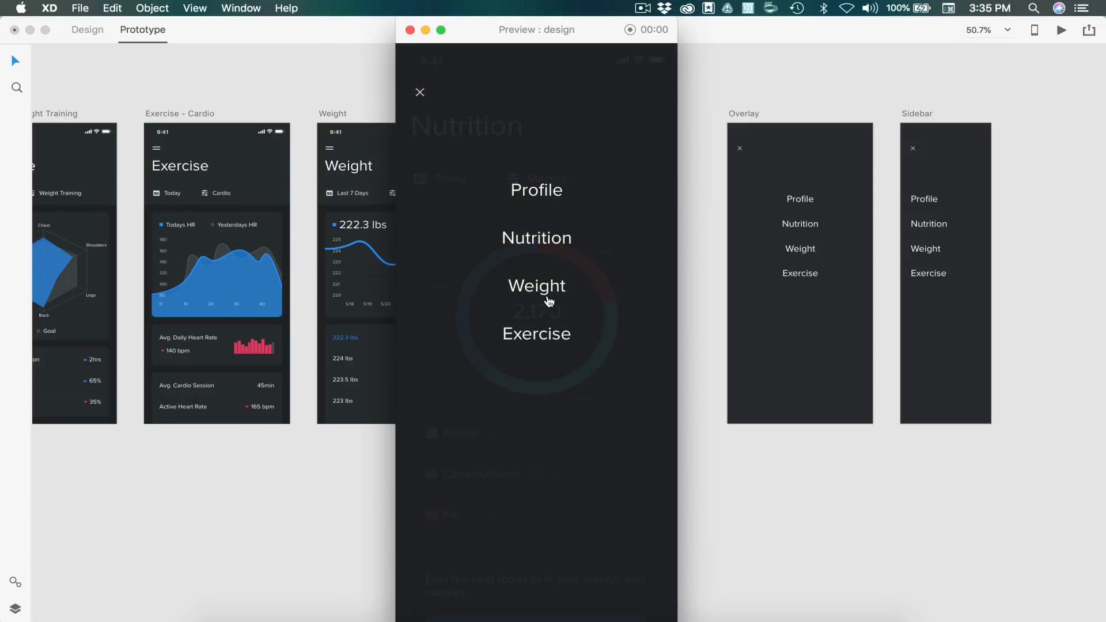
left_click(550, 293)
left_click(419, 94)
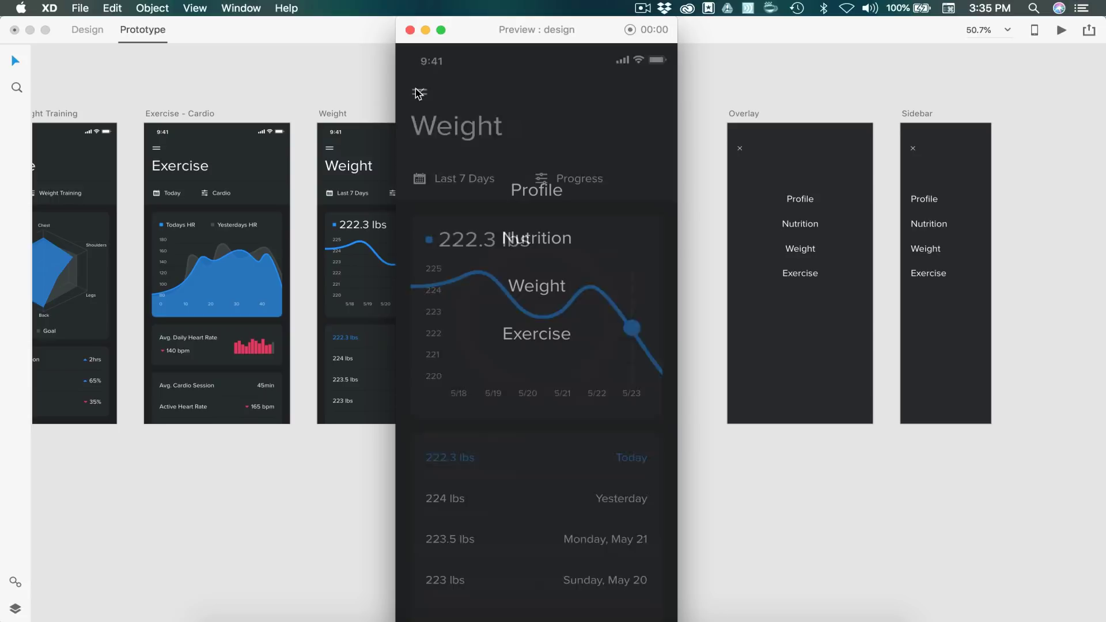
left_click(522, 242)
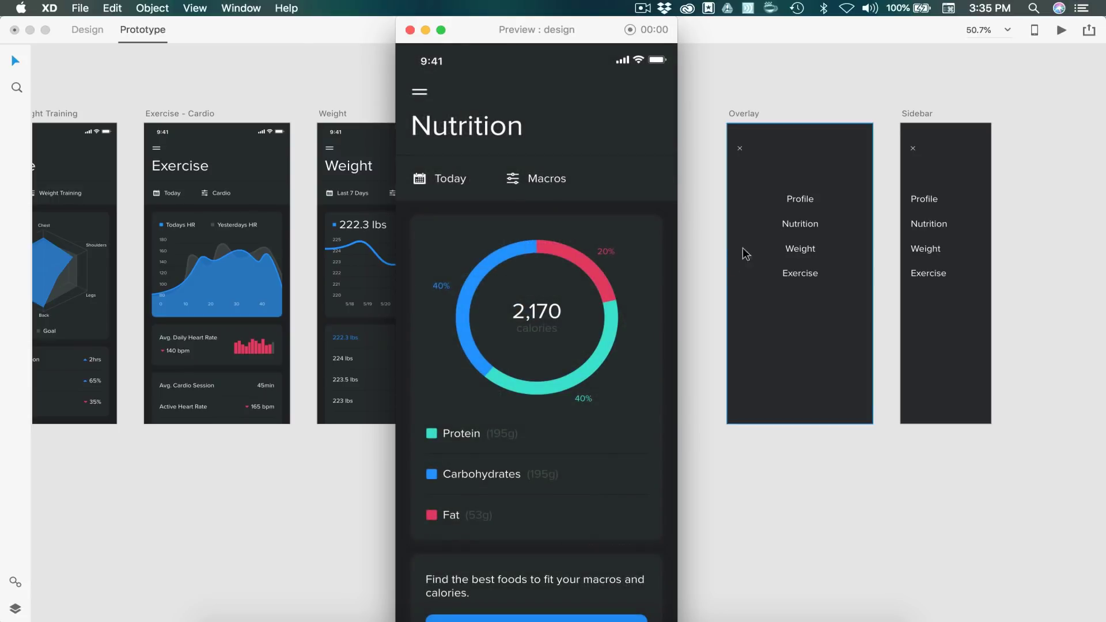
left_click(410, 29)
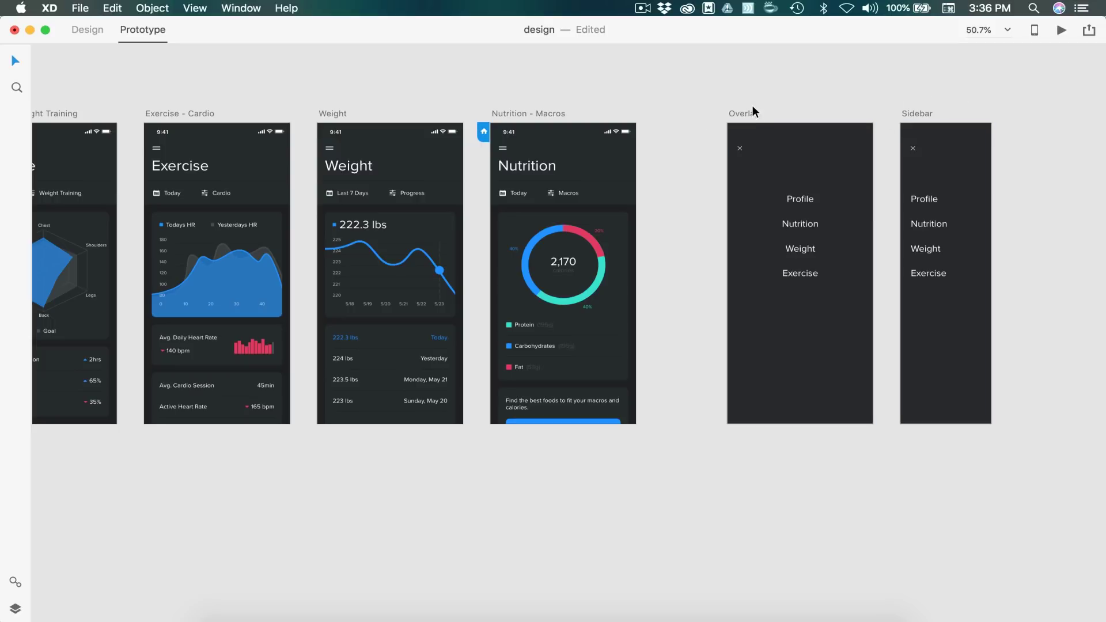
- Remove the Nutrition and Weight hamburger icons' links to the Overlay menu
left_click(501, 146)
left_click_drag(512, 148, 668, 311)
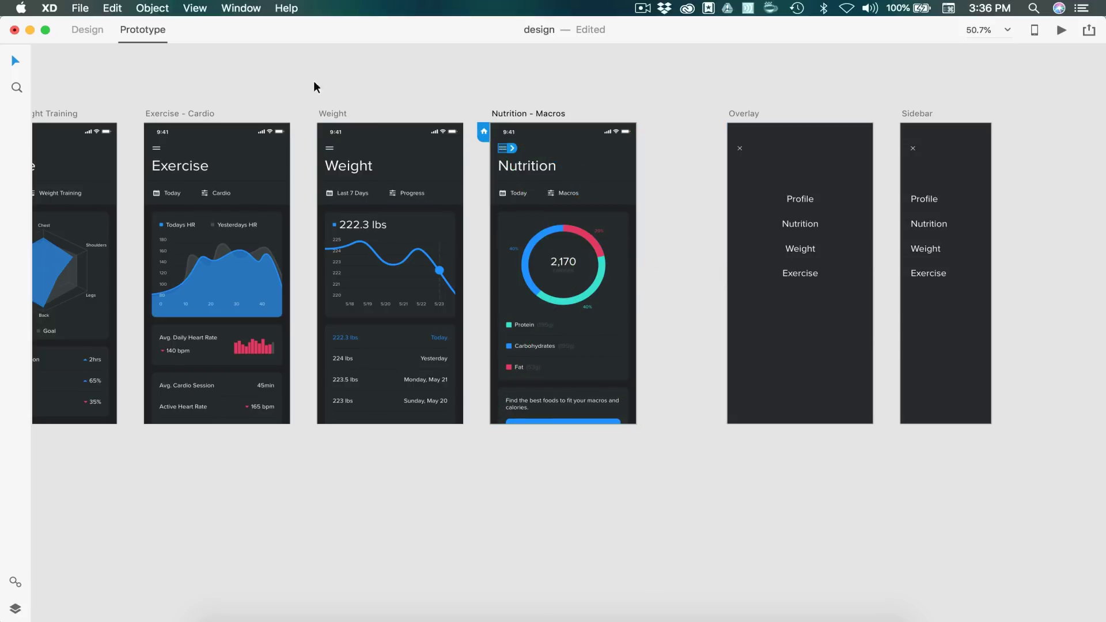
left_click(330, 148)
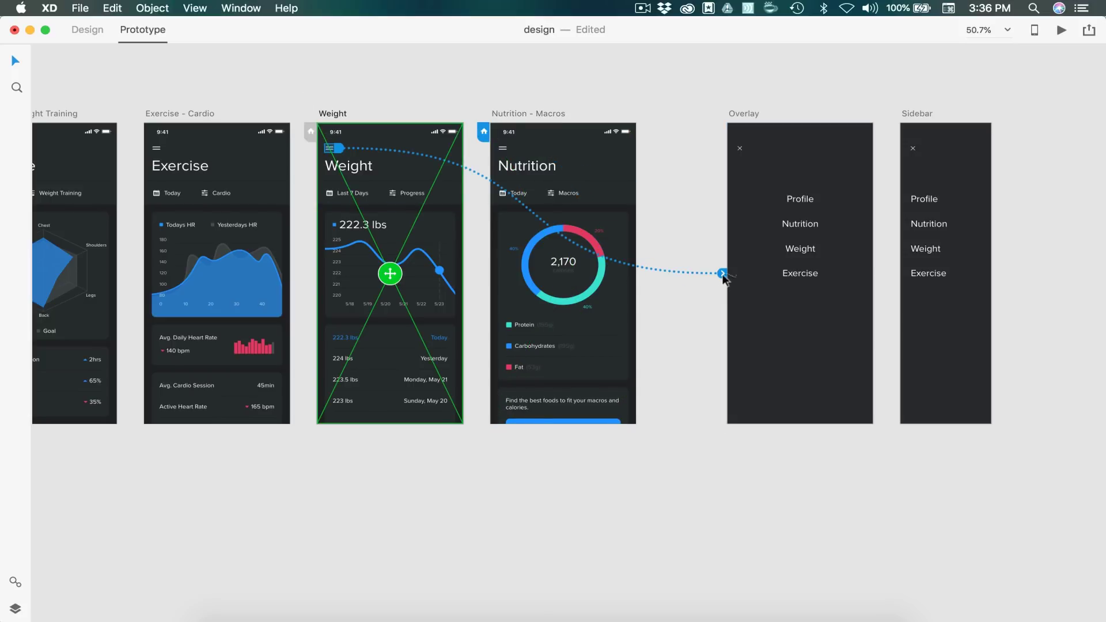
left_click_drag(722, 274, 687, 311)
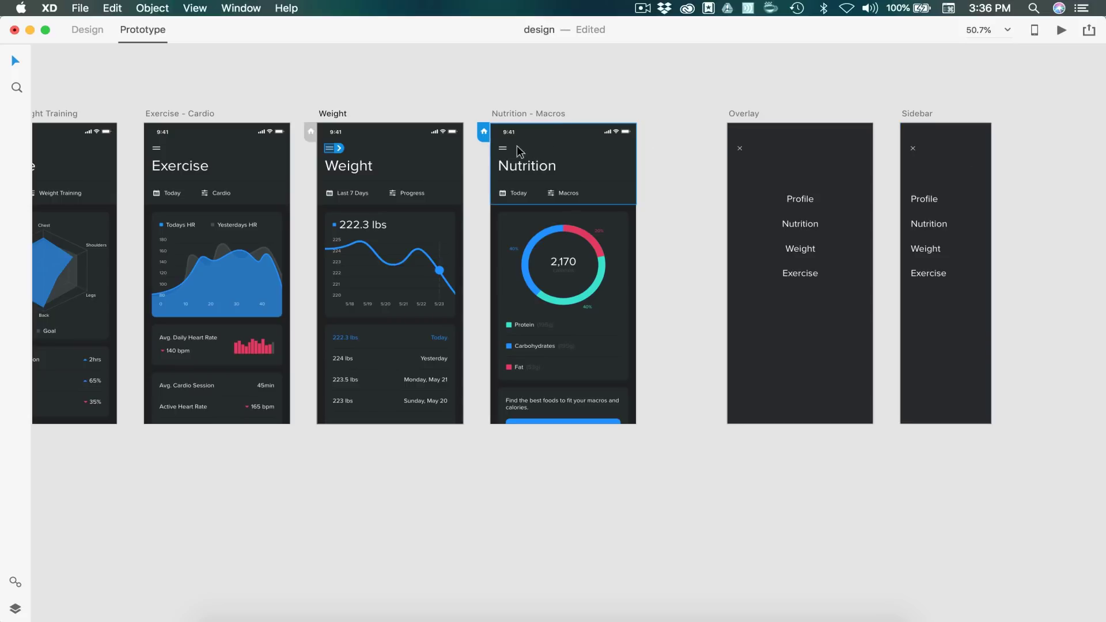
- Make Nutrition's menu icon open Sidebar as an overlay at the left edge with Slide Right
left_click(502, 148)
left_click_drag(512, 148, 968, 176)
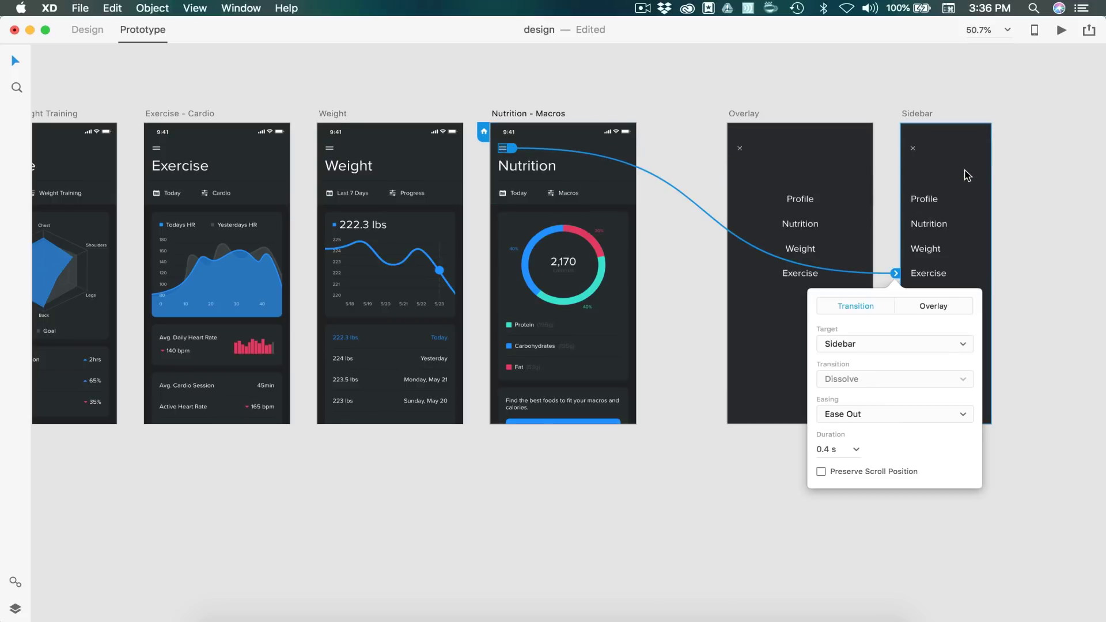
left_click(938, 307)
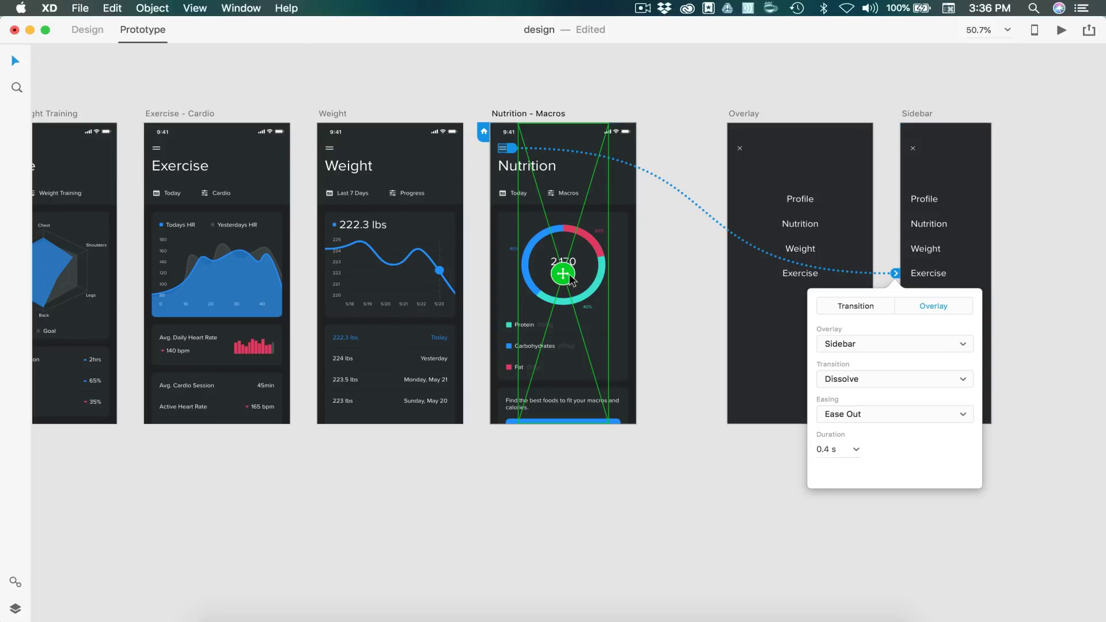
left_click_drag(563, 274, 544, 280)
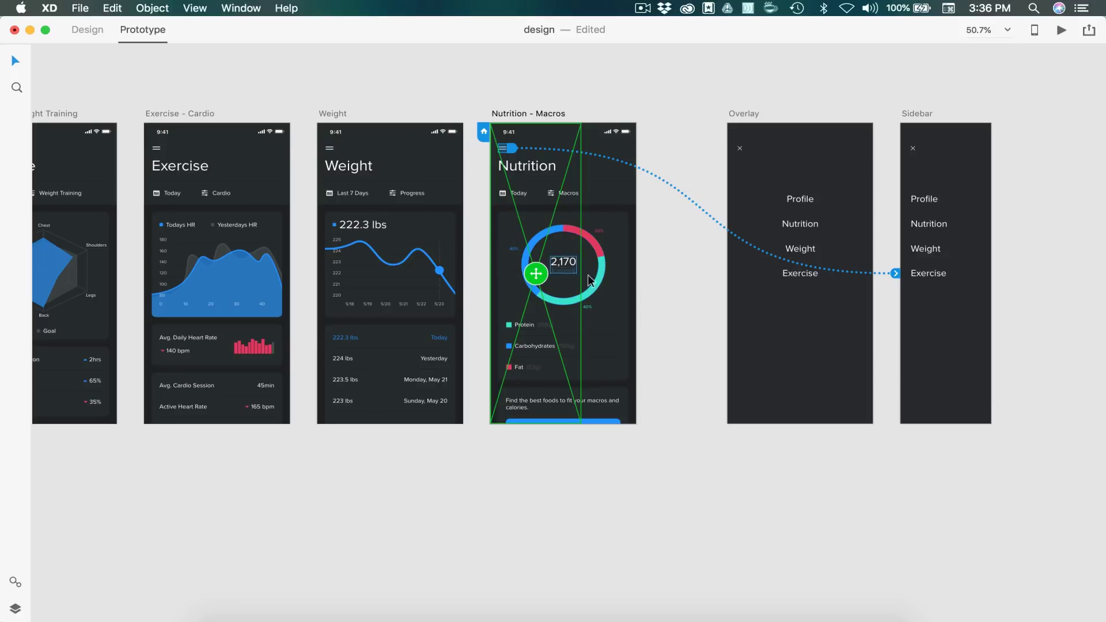
left_click(895, 274)
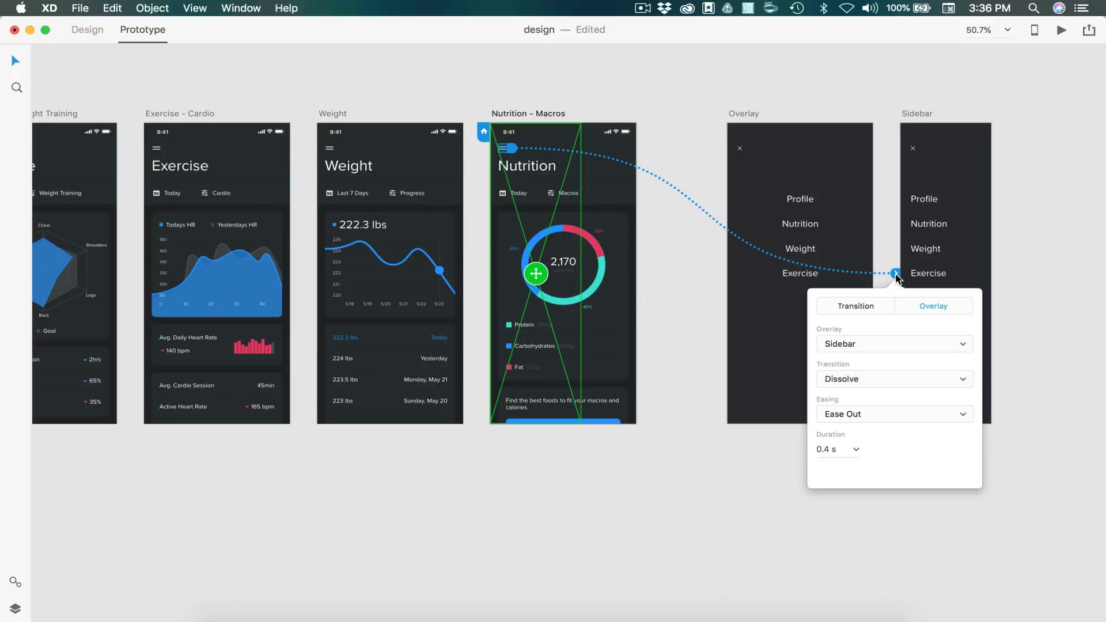
left_click(890, 378)
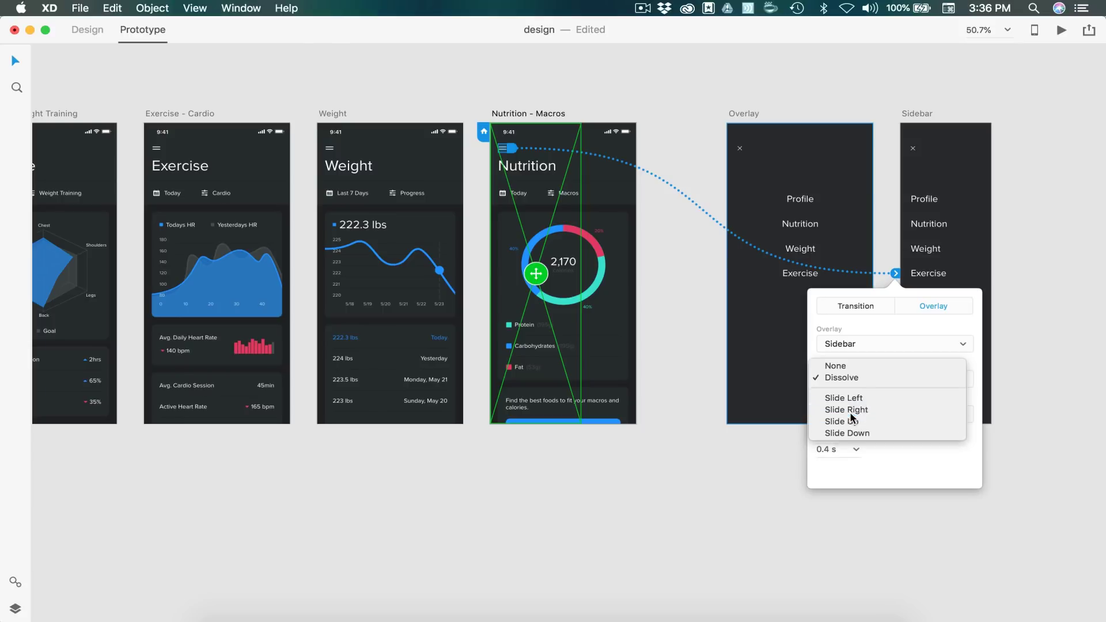
left_click(846, 409)
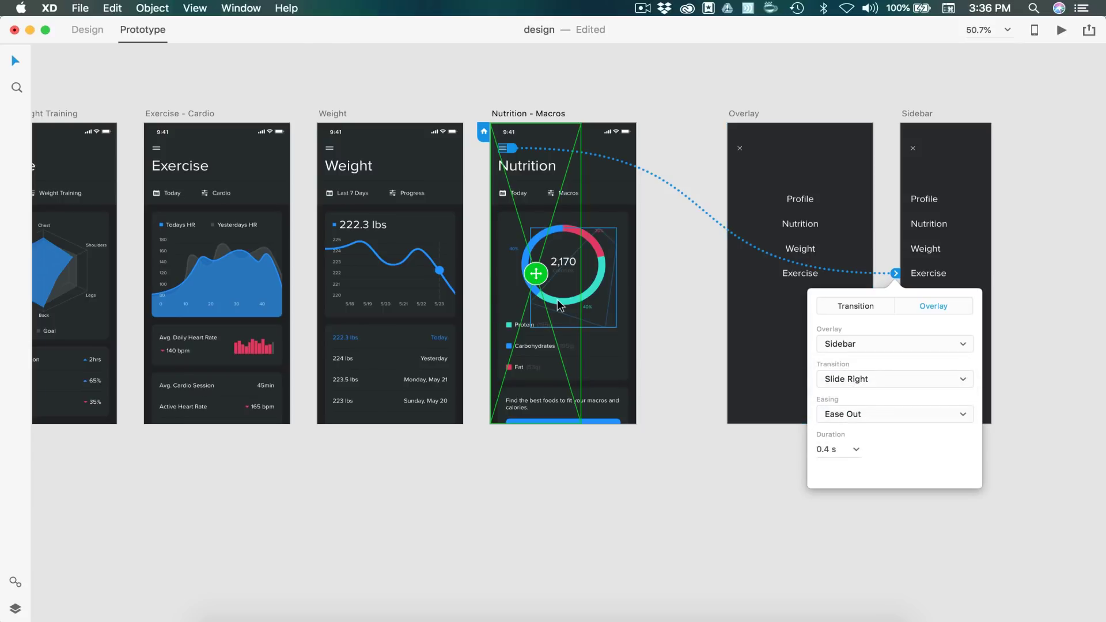
left_click(996, 238)
- Link Sidebar's Nutrition item to Nutrition - Macros and its Weight item to Weight
left_click(926, 226)
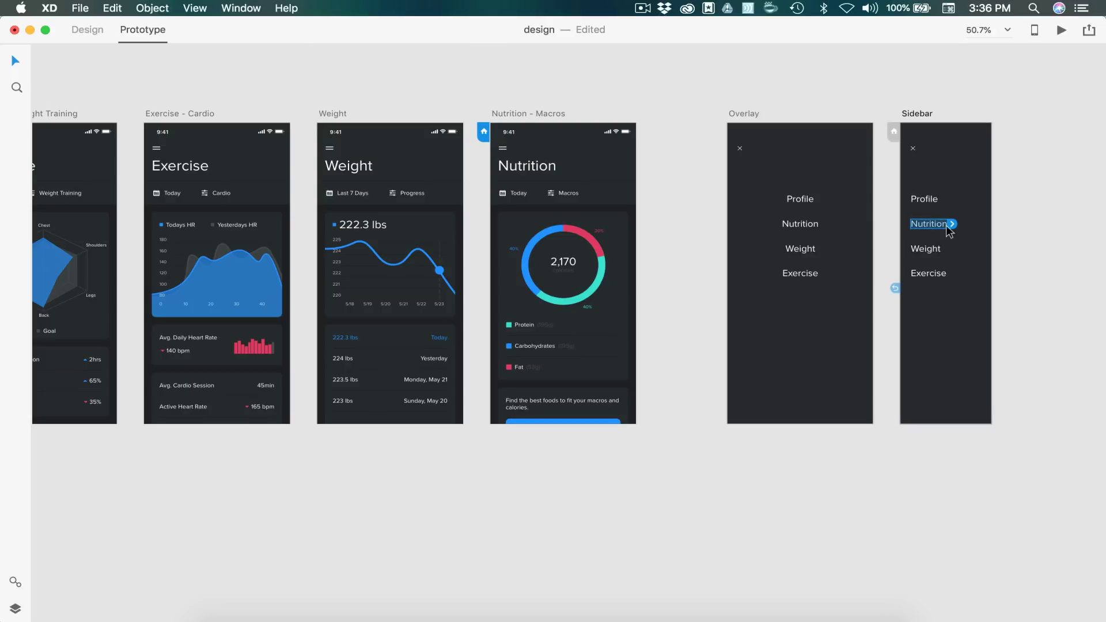
left_click_drag(953, 230, 610, 161)
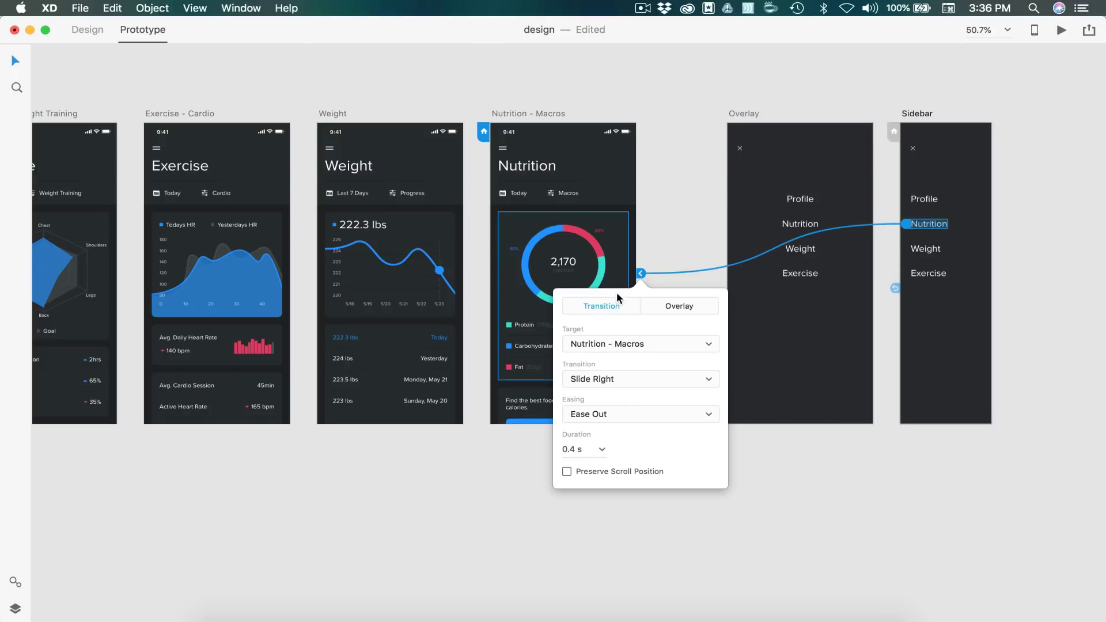
left_click(925, 248)
left_click_drag(945, 249, 398, 161)
left_click(708, 511)
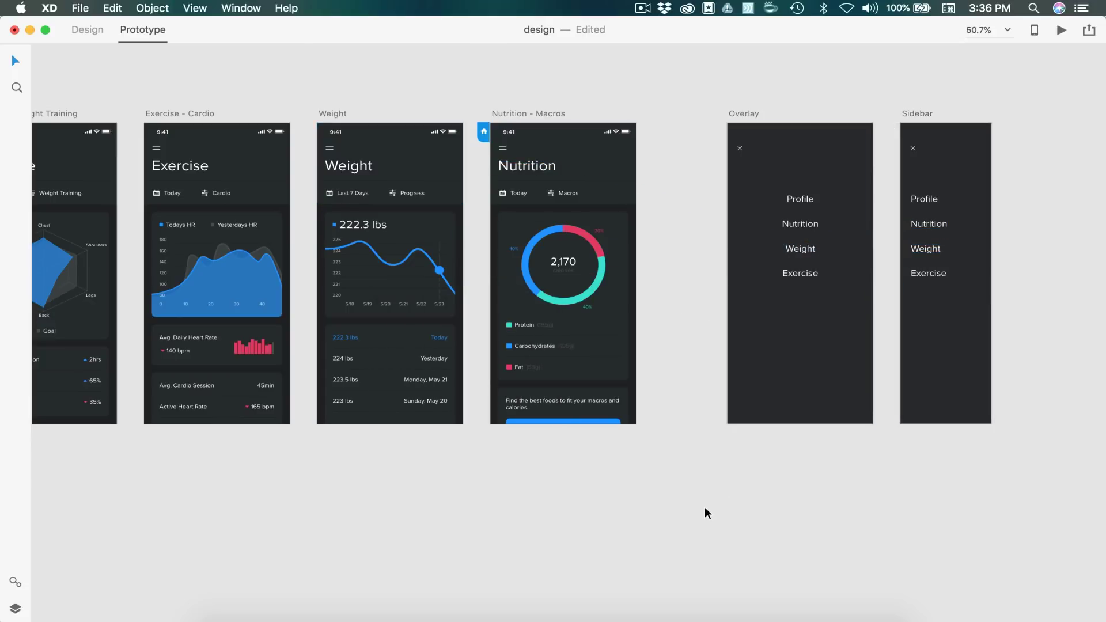
- Wire the Weight screen's menu icon to open Sidebar as a Slide Right overlay
left_click(329, 148)
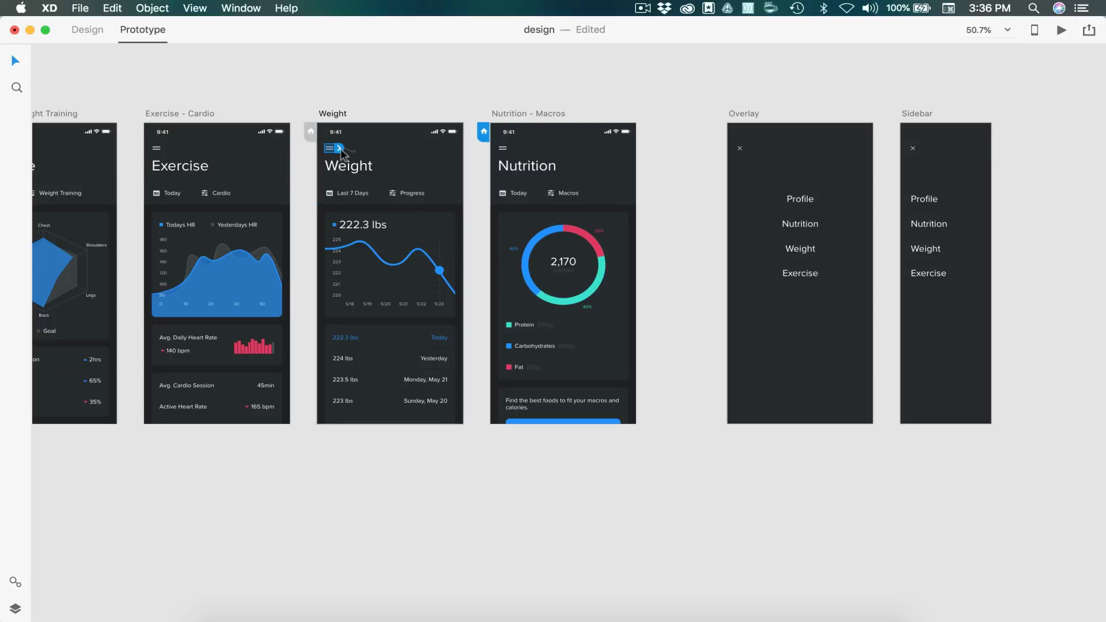
left_click_drag(342, 148, 921, 311)
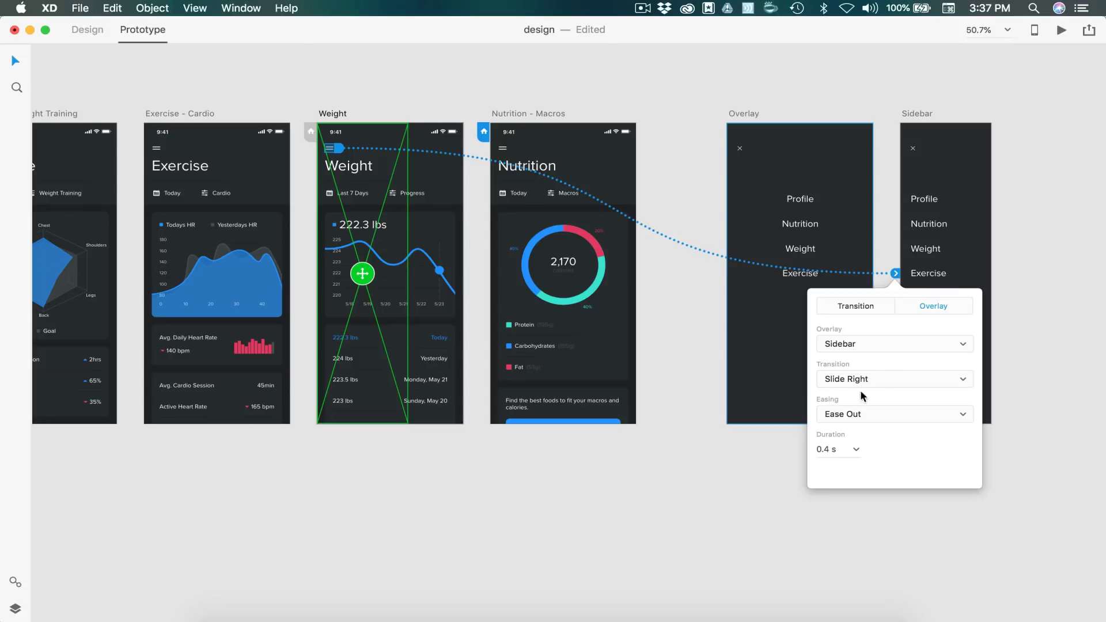
left_click(728, 457)
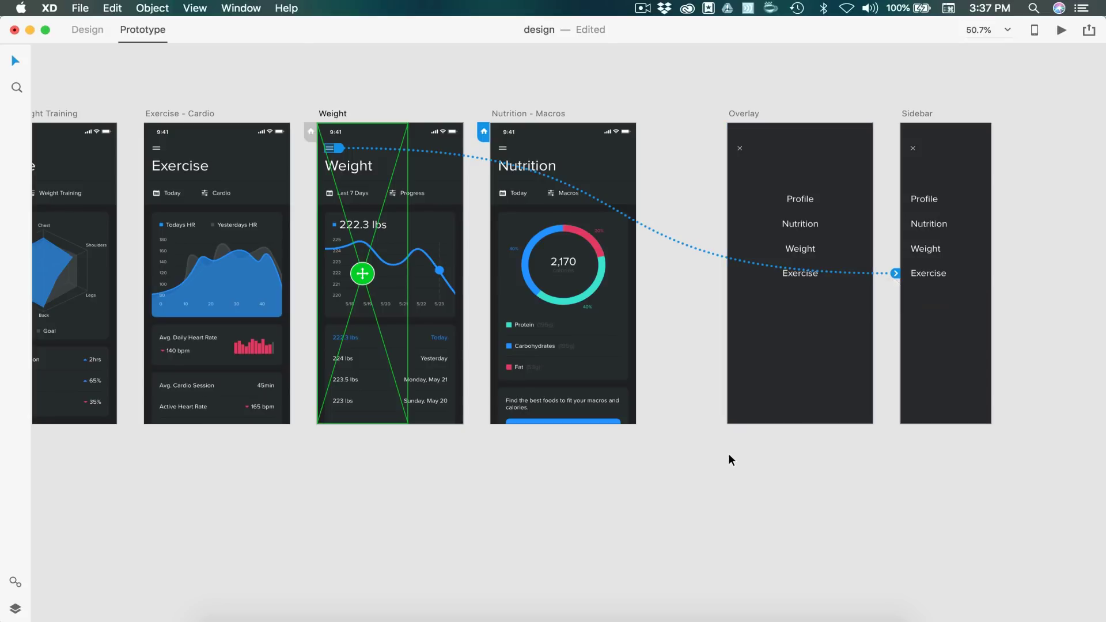
- Review the link settings of Sidebar's Nutrition and Weight items
left_click(929, 230)
left_click(640, 274)
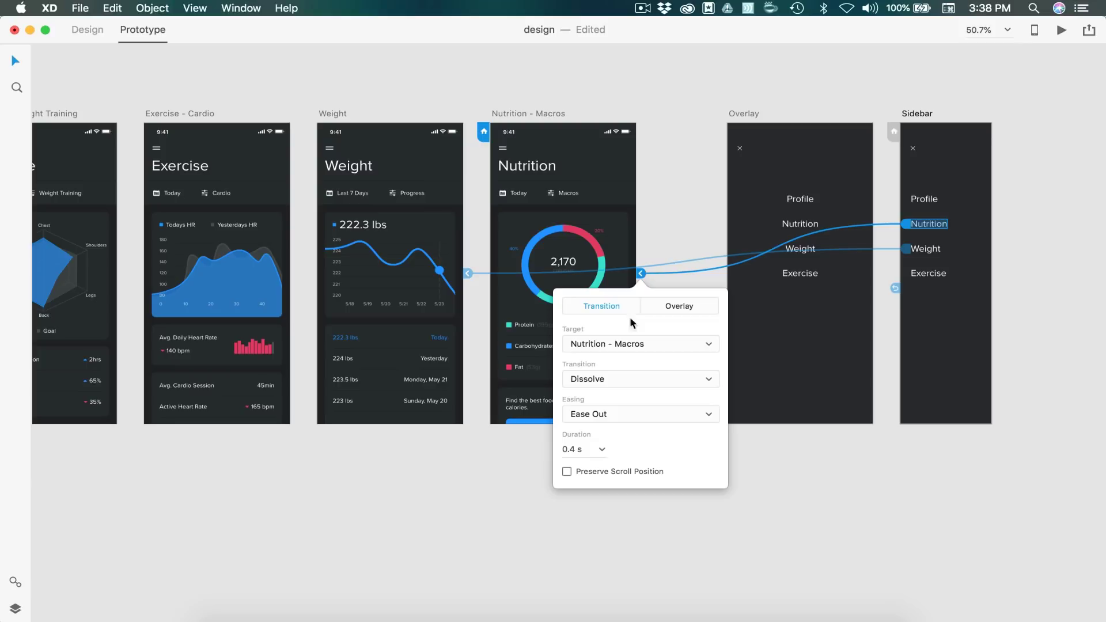
left_click(467, 274)
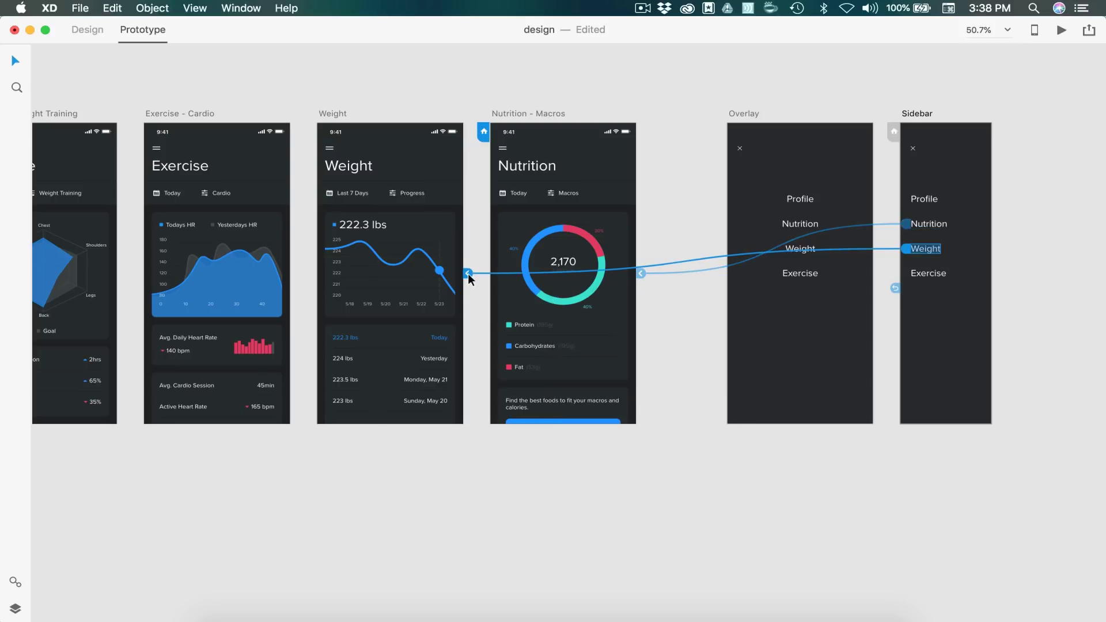
left_click(714, 421)
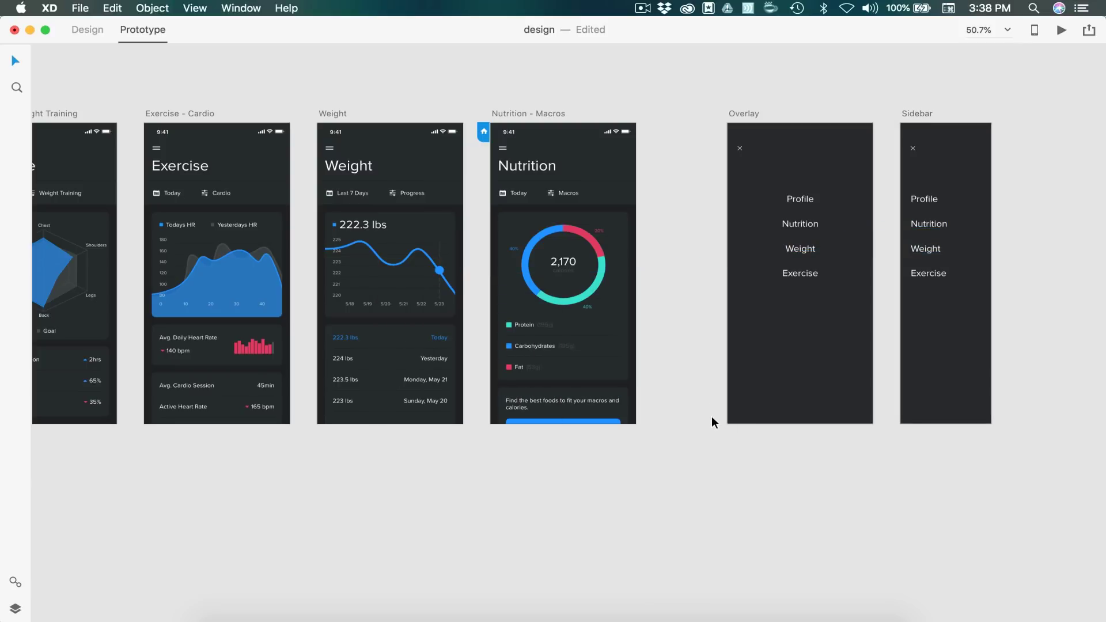
left_click(1062, 30)
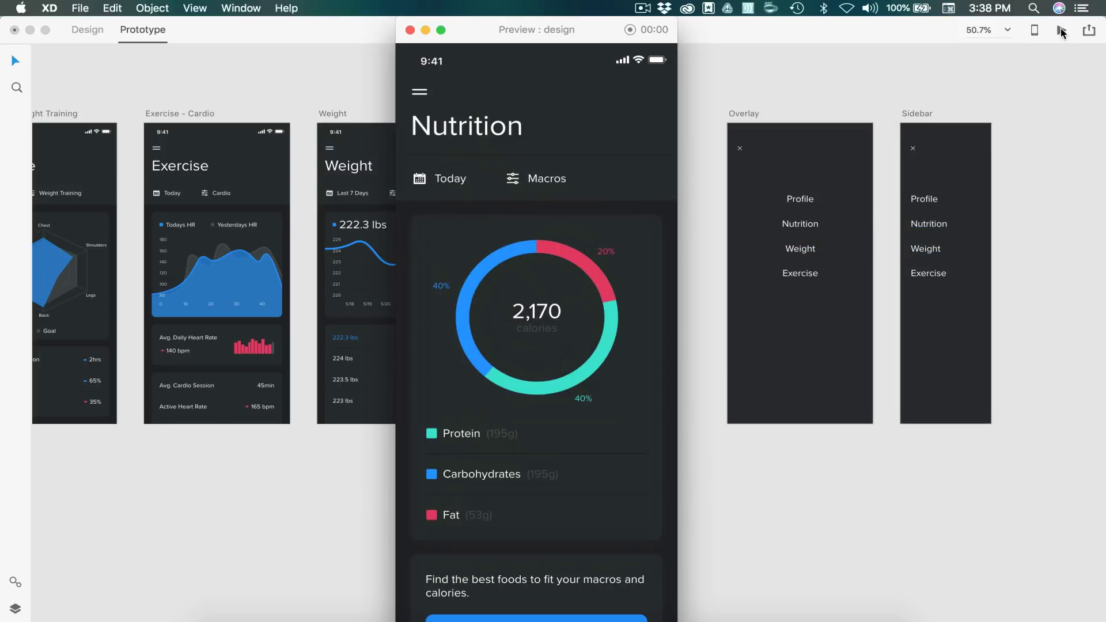
left_click(427, 95)
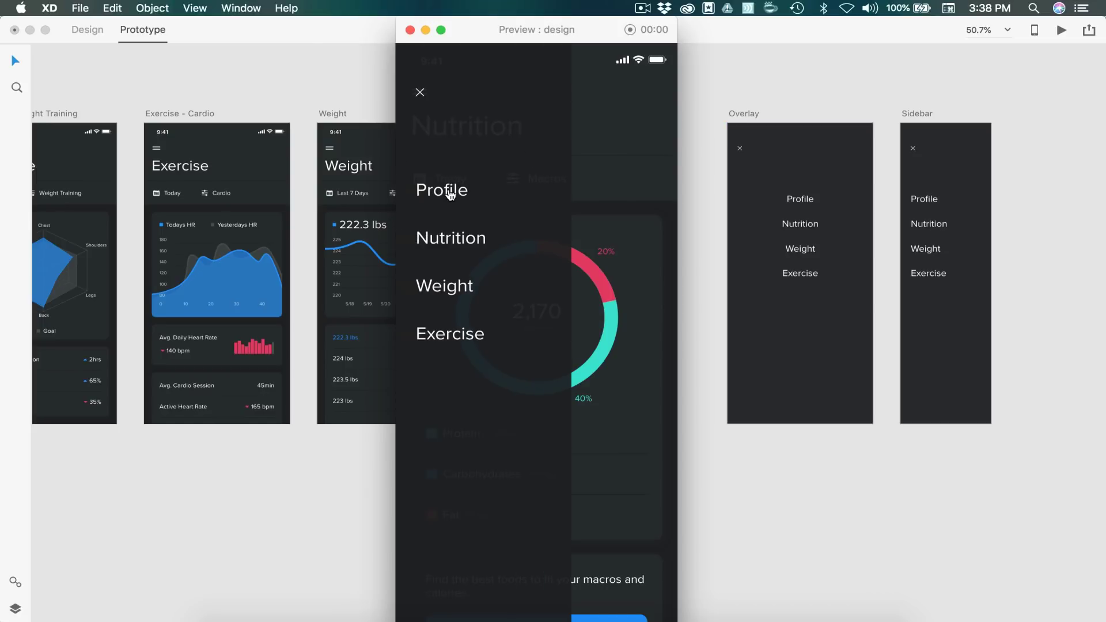
left_click(437, 288)
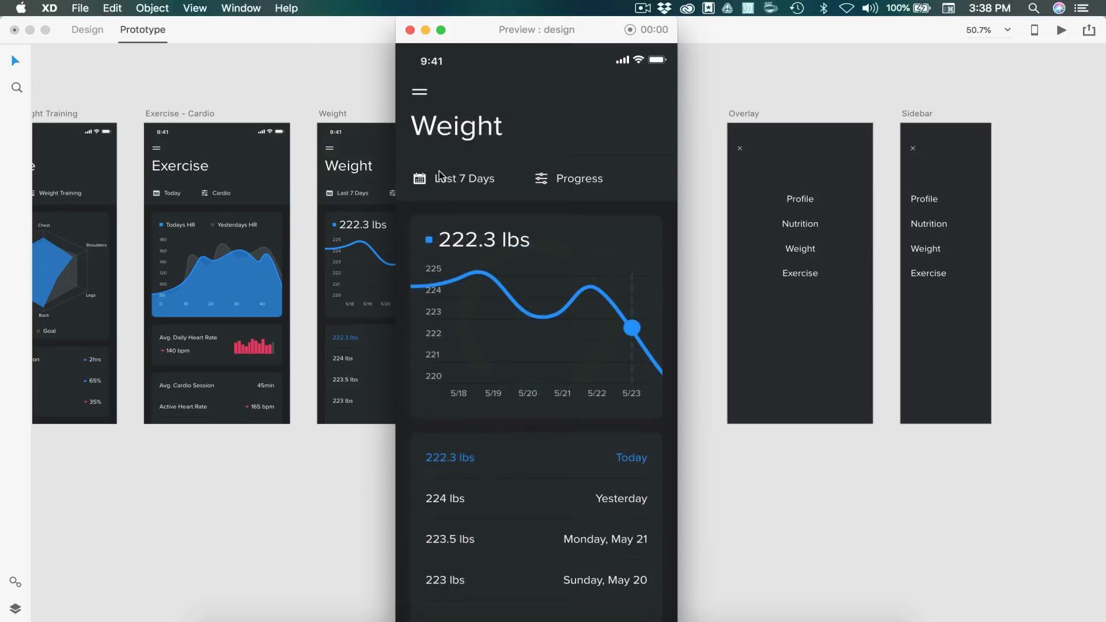
left_click(420, 93)
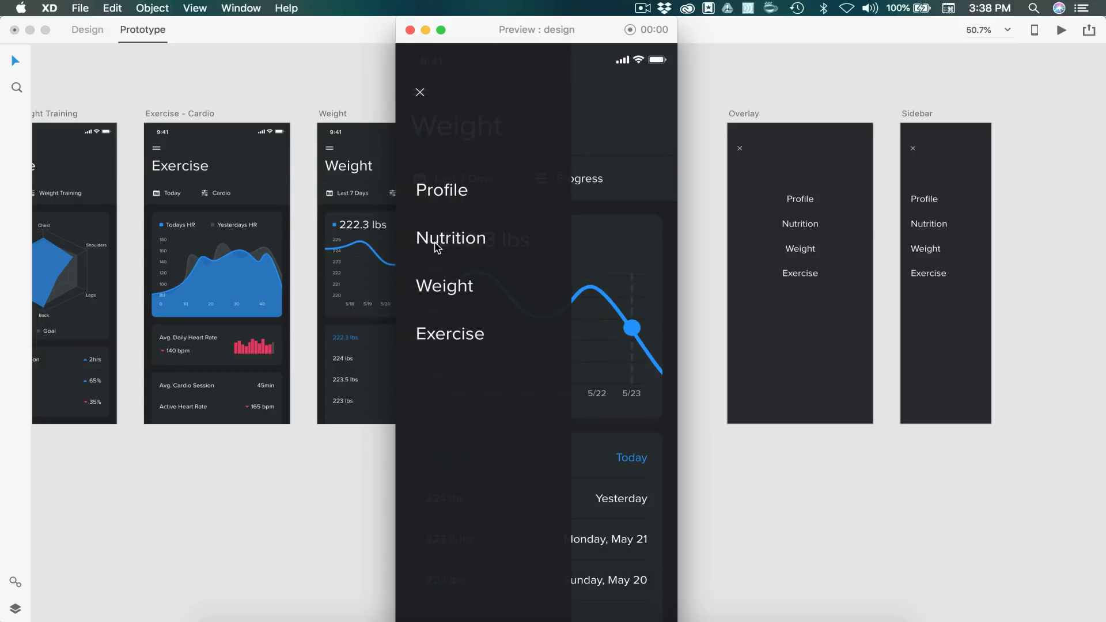
left_click(436, 247)
left_click(410, 30)
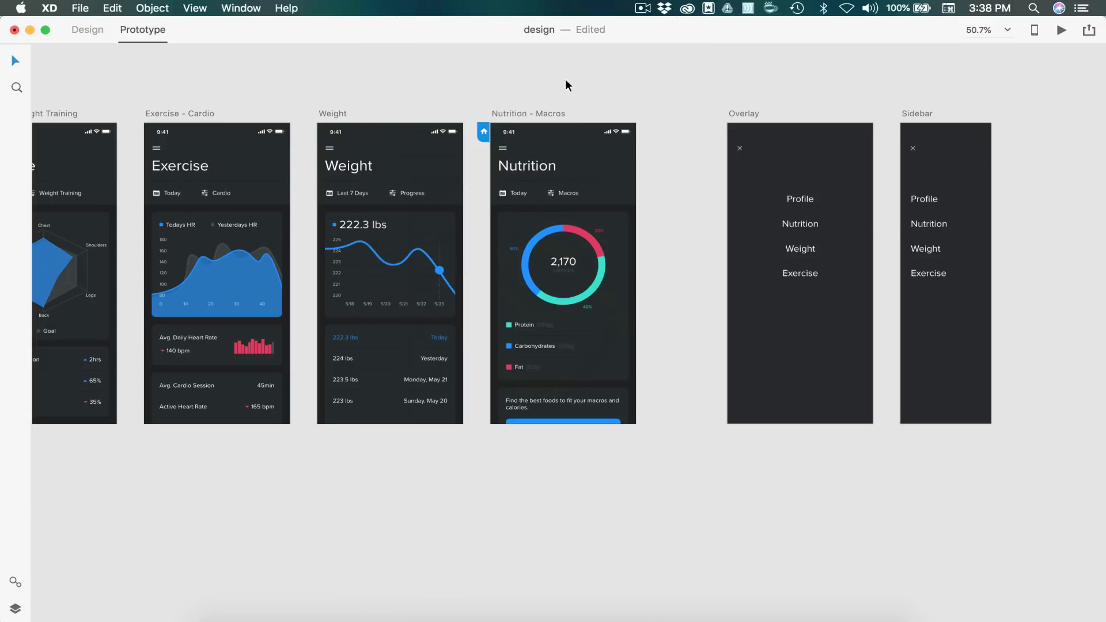